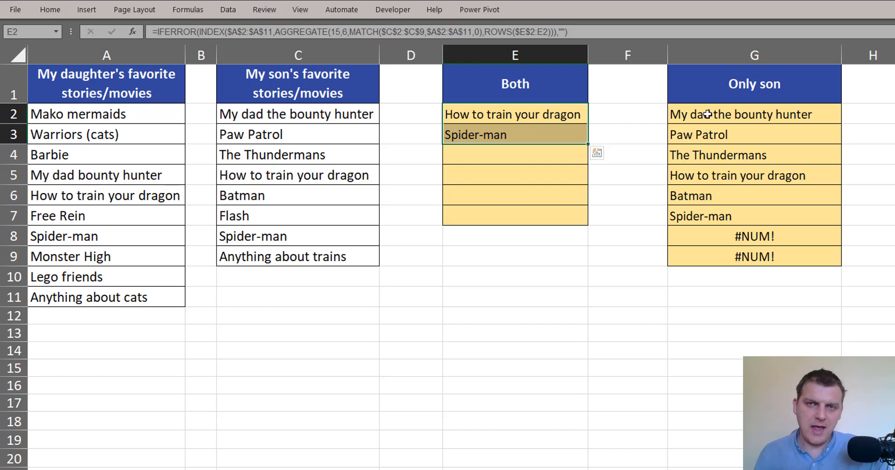
# - Examine the formulas behind the finished "Only son" list in G2:G7 and the "Both" list in E2
pyautogui.moveTo(713, 114); pyautogui.dragTo(701, 217)
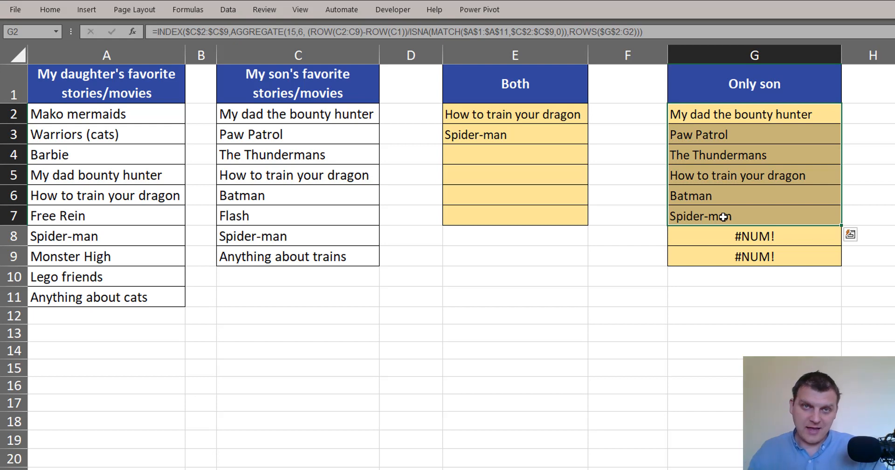
pyautogui.click(525, 117)
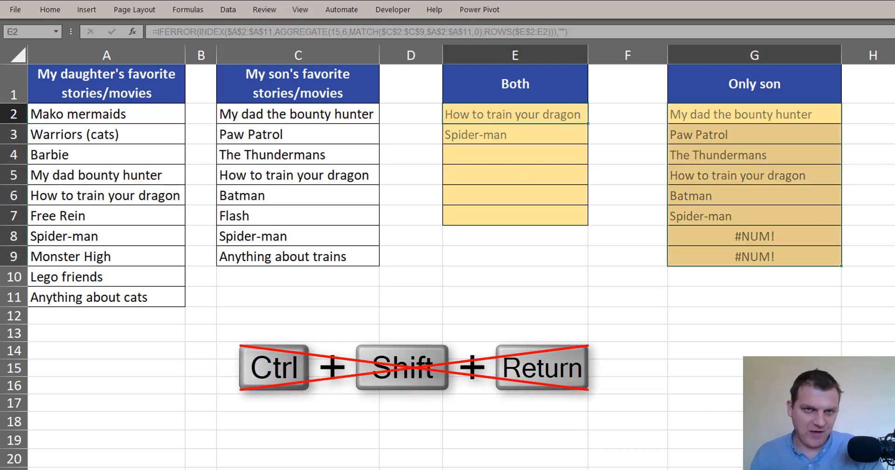
# - Start a MATCH formula in E2 with the son's list $C$2:$C$9 as an absolute lookup value
pyautogui.click(503, 114)
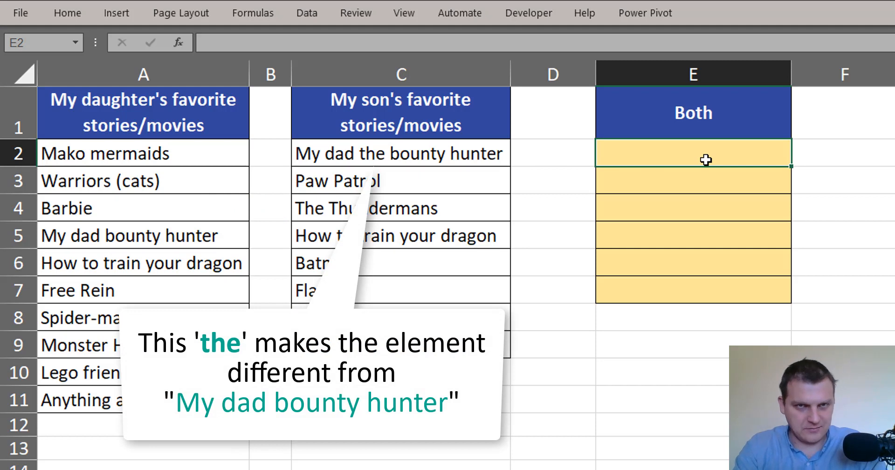
pyautogui.write('=ma')
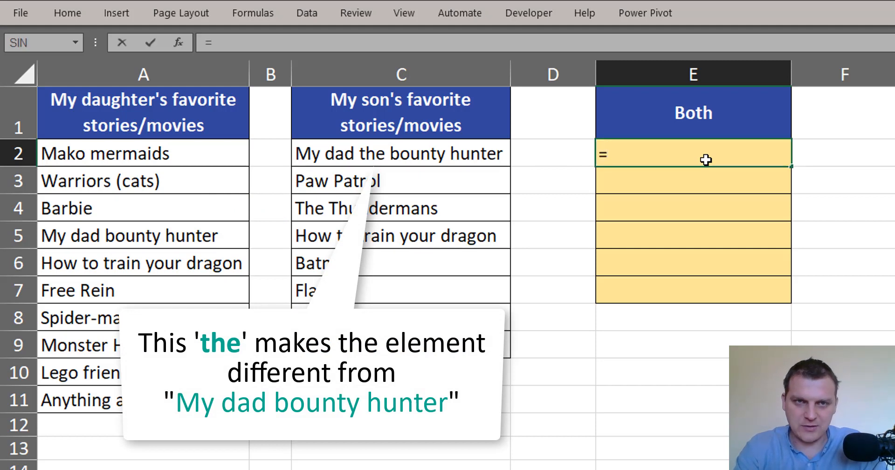
pyautogui.press('Down')
pyautogui.press('Down')
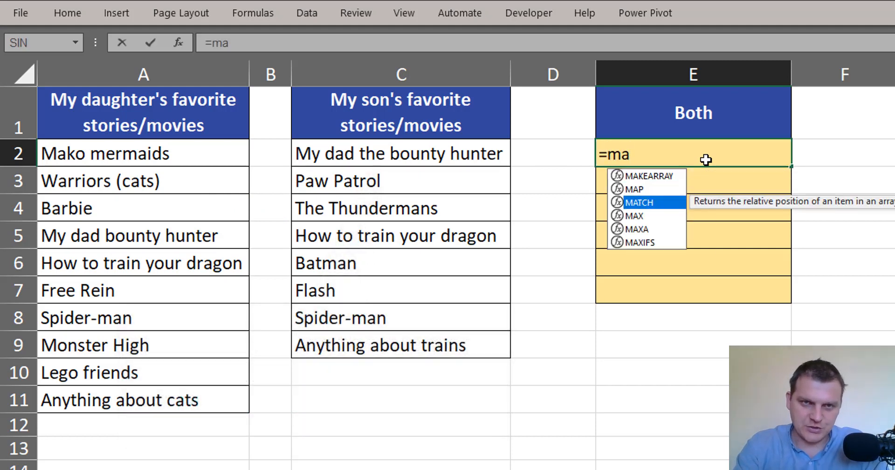
pyautogui.press('Tab')
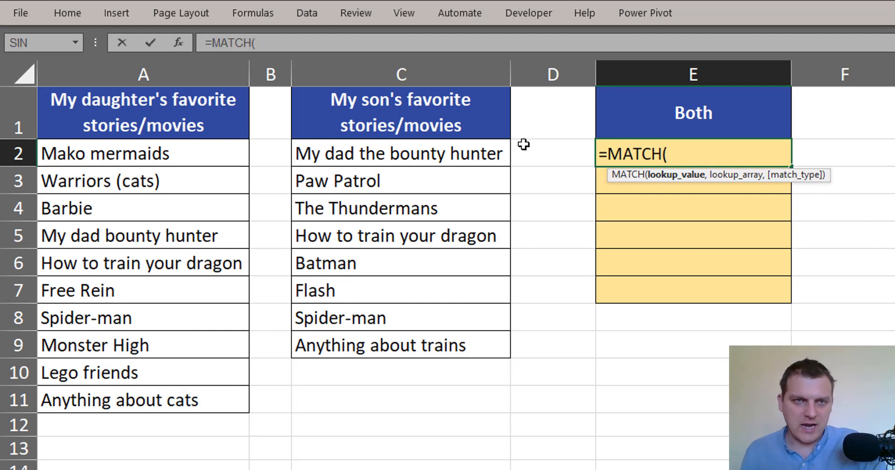
pyautogui.moveTo(466, 149); pyautogui.dragTo(475, 352)
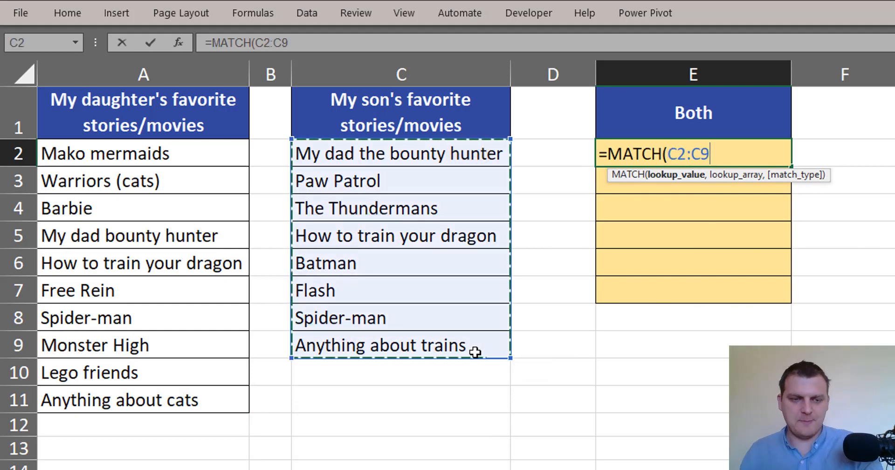
pyautogui.press('F4')
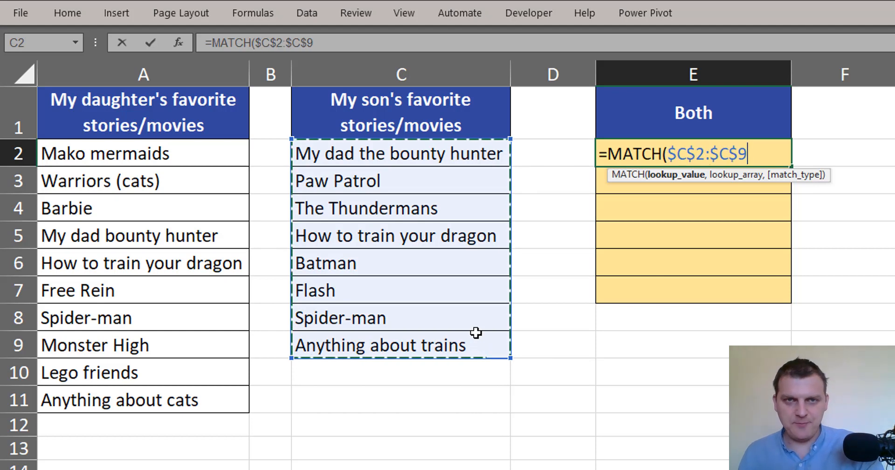
# - Complete the MATCH formula with lookup array $A$2:$A$11 and match type 0, and enter it in E2
pyautogui.write(',')
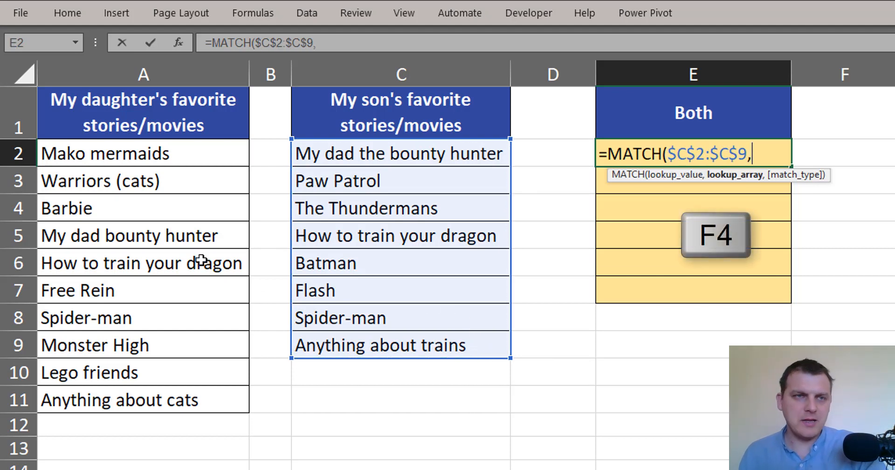
pyautogui.moveTo(205, 155); pyautogui.dragTo(184, 398)
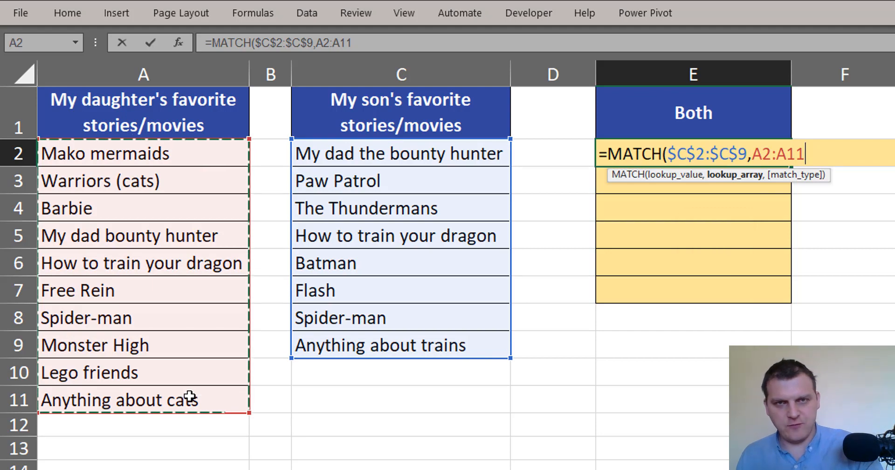
pyautogui.press('F4')
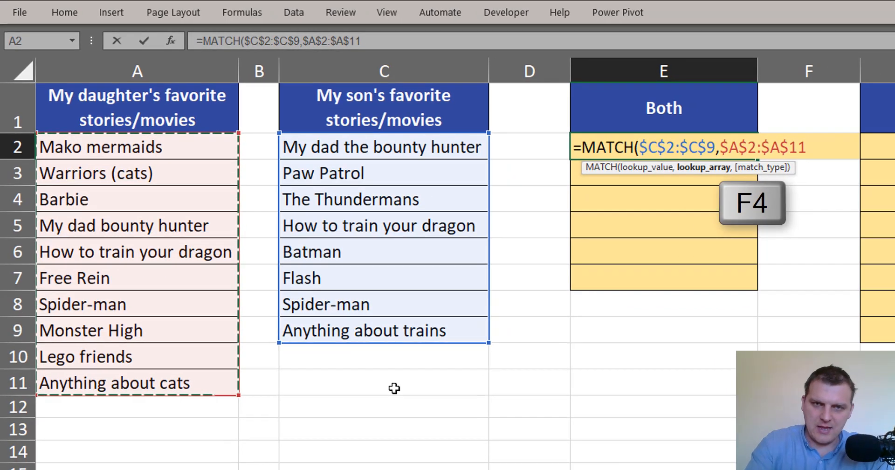
pyautogui.write(',')
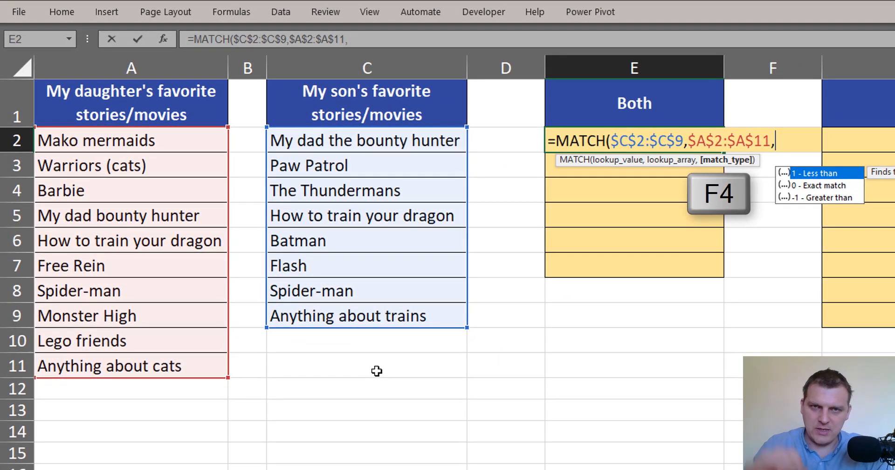
pyautogui.write('0')
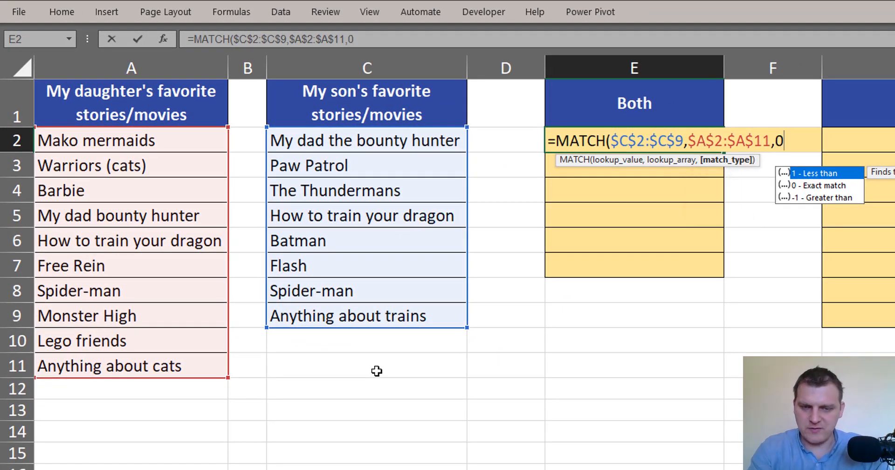
pyautogui.write(')')
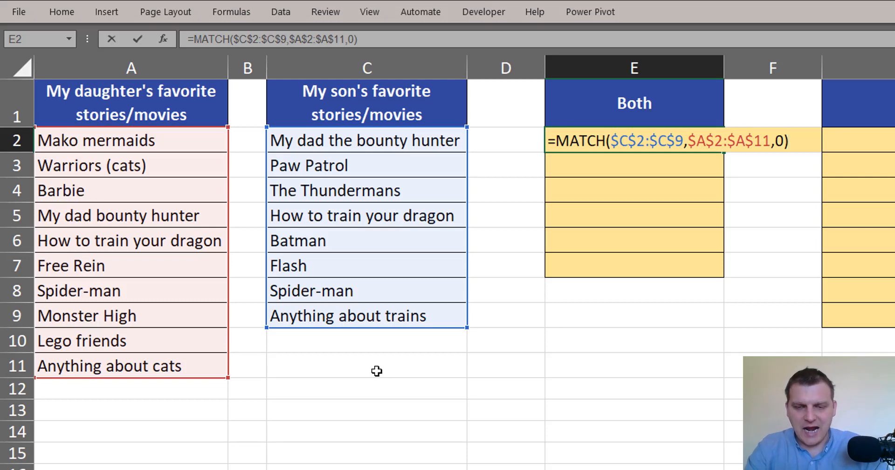
pyautogui.hotkey('ctrl', 'Return')
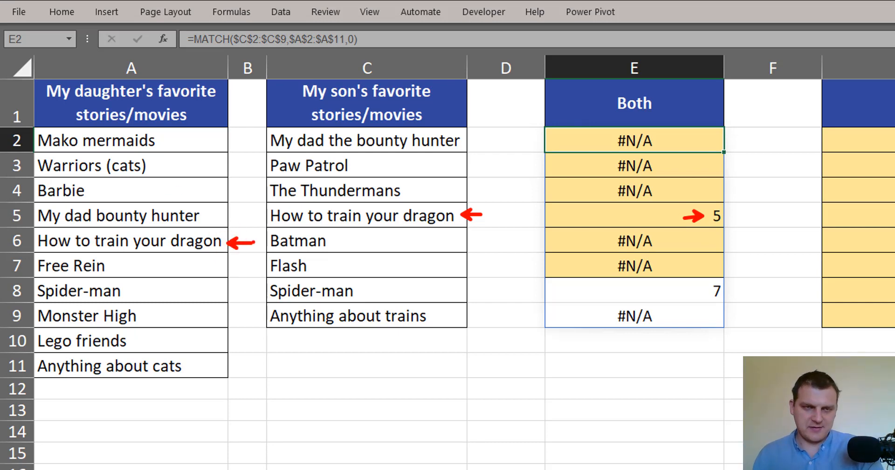
# - Inspect the lookup value and lookup array arguments of the MATCH formula in E2
pyautogui.press('F2')
pyautogui.click(637, 142)
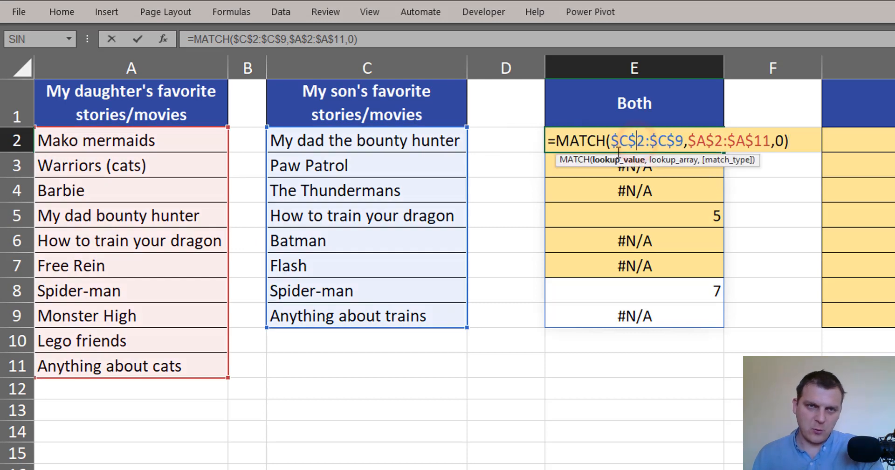
pyautogui.click(614, 160)
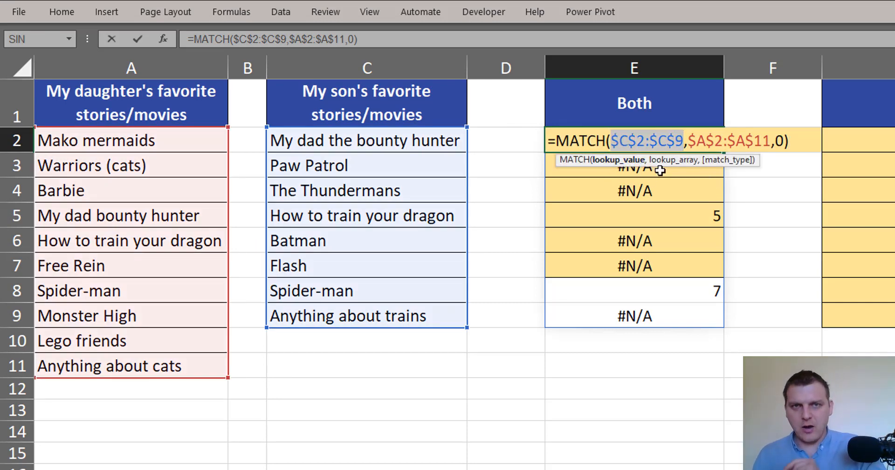
pyautogui.click(670, 160)
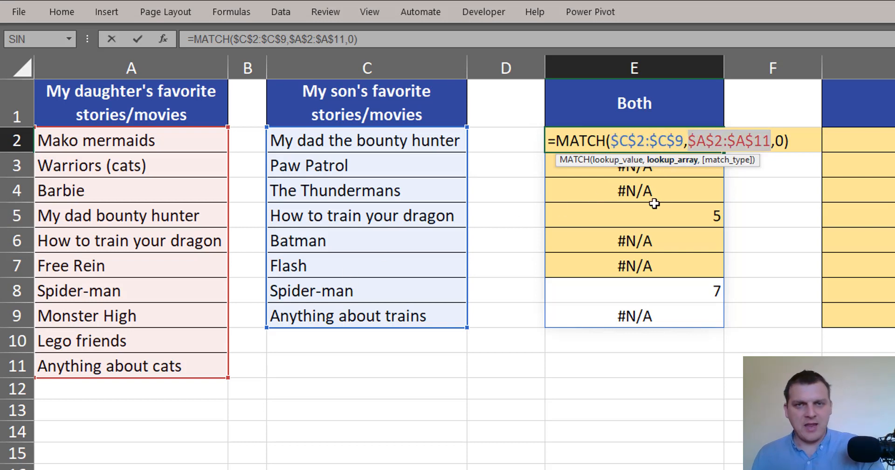
pyautogui.press('Escape')
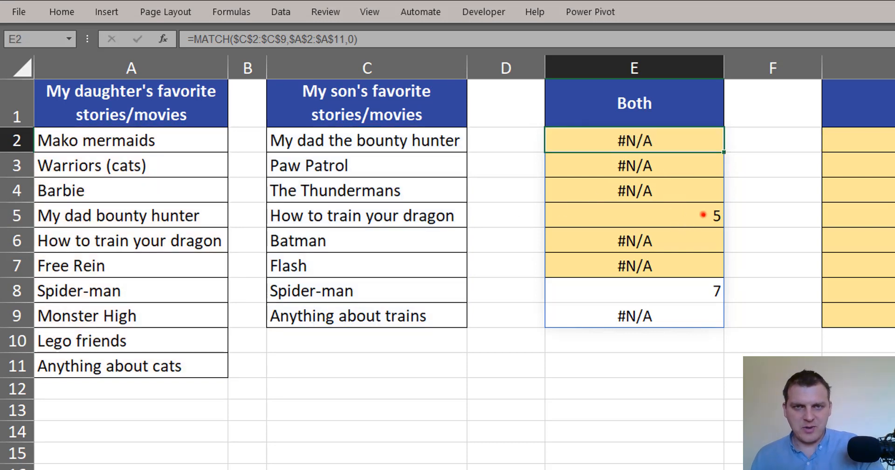
pyautogui.moveTo(704, 292); pyautogui.dragTo(703, 299)
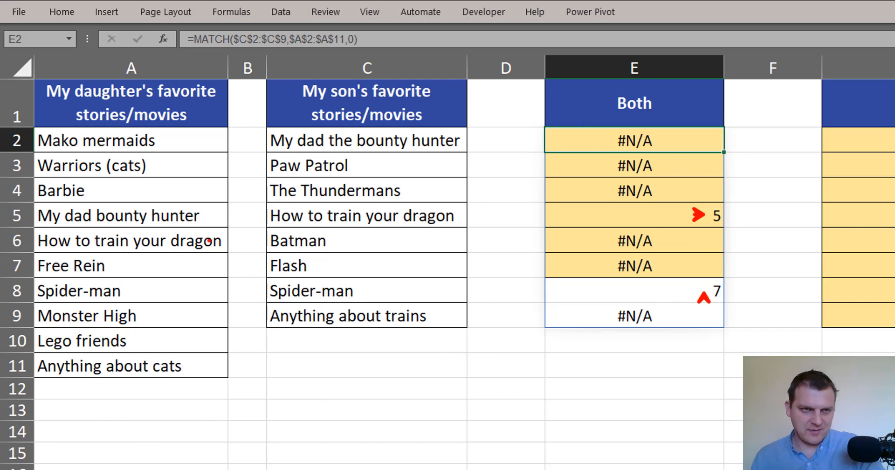
pyautogui.moveTo(218, 241); pyautogui.dragTo(237, 241)
pyautogui.moveTo(134, 291); pyautogui.dragTo(149, 291)
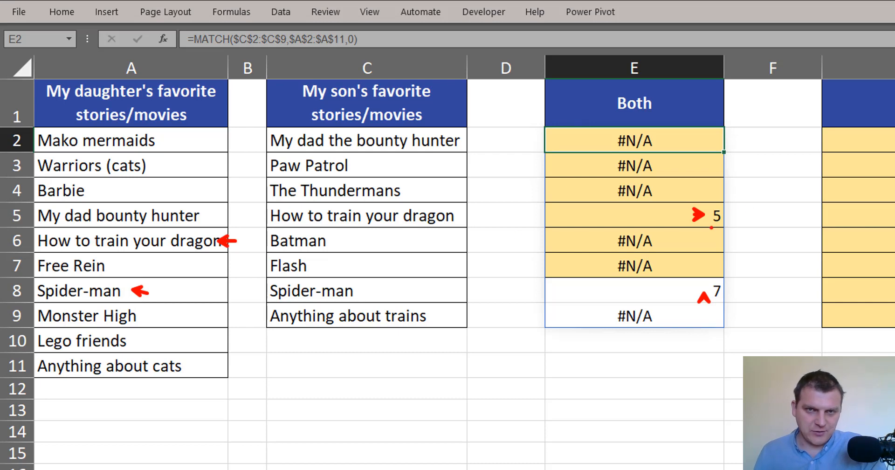
pyautogui.press('Escape')
# - Insert AGGREGATE before the MATCH expression in E2, choosing 15 - SMALL as its function number
pyautogui.press('F2')
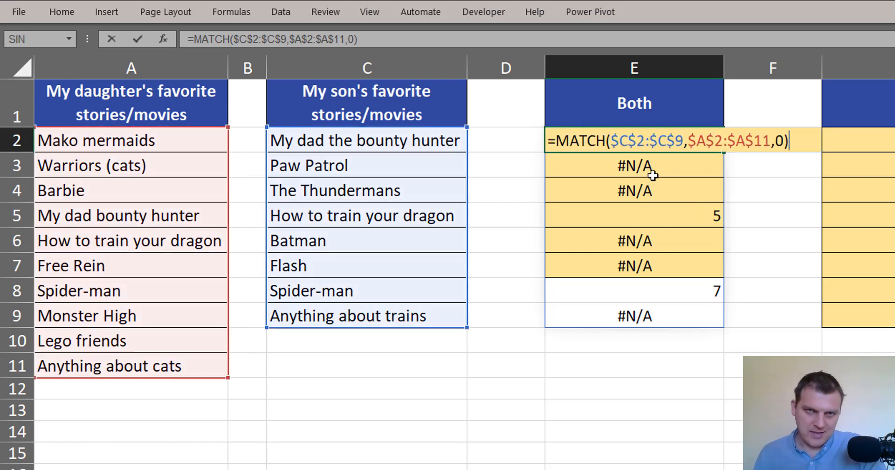
pyautogui.click(555, 140)
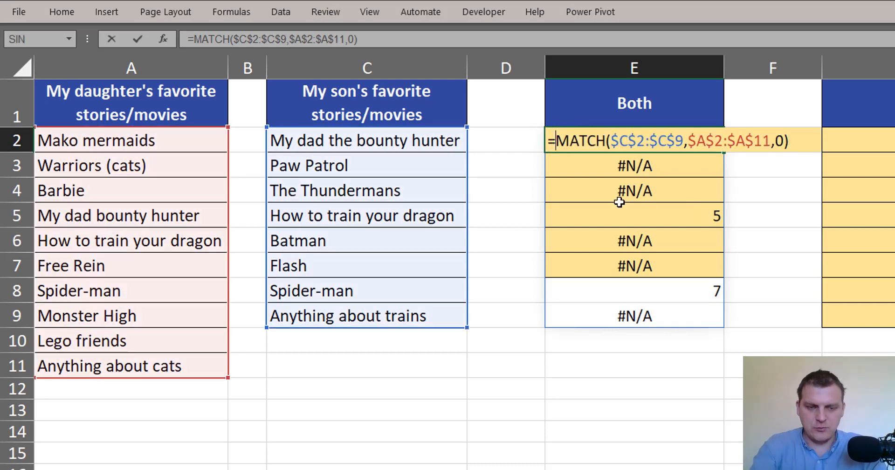
pyautogui.write('ag')
pyautogui.press('Tab')
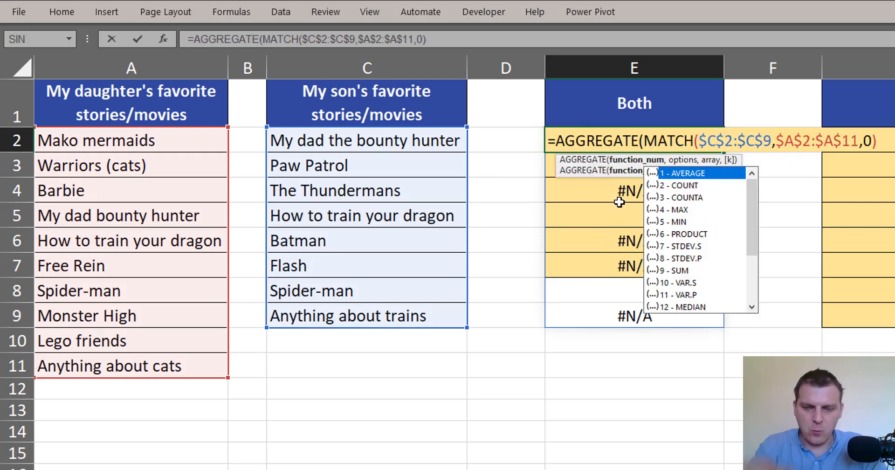
pyautogui.press('Down')
pyautogui.press('Down')
pyautogui.press('Down')
pyautogui.press('Down')
pyautogui.press('Down')
pyautogui.press('Down')
pyautogui.press('Down')
pyautogui.press('Down')
pyautogui.press('Down')
pyautogui.press('Down')
pyautogui.press('Down')
pyautogui.press('Down')
pyautogui.press('Down')
pyautogui.press('Down')
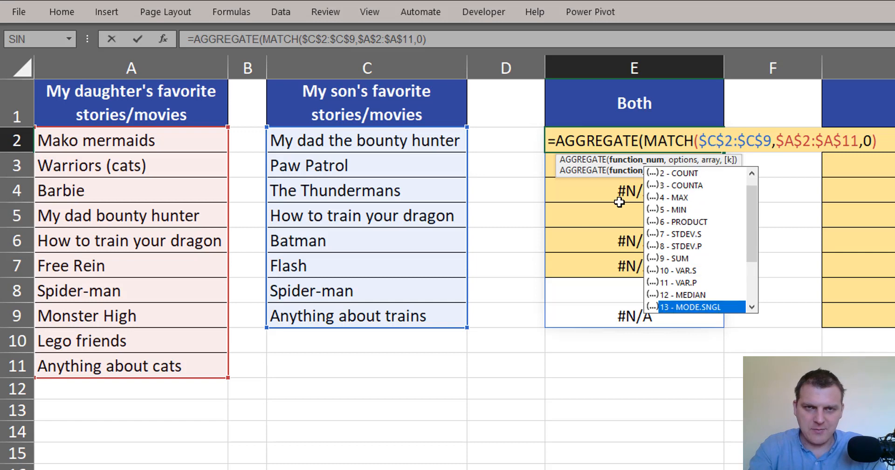
pyautogui.press('Down')
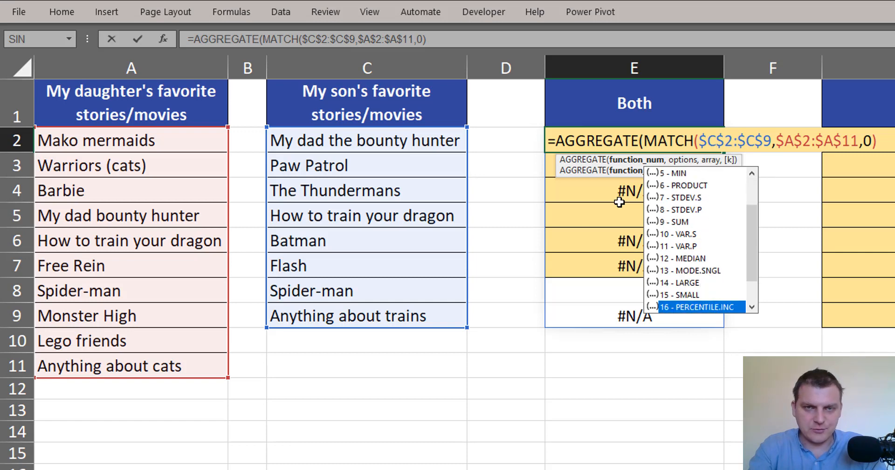
pyautogui.press('Up')
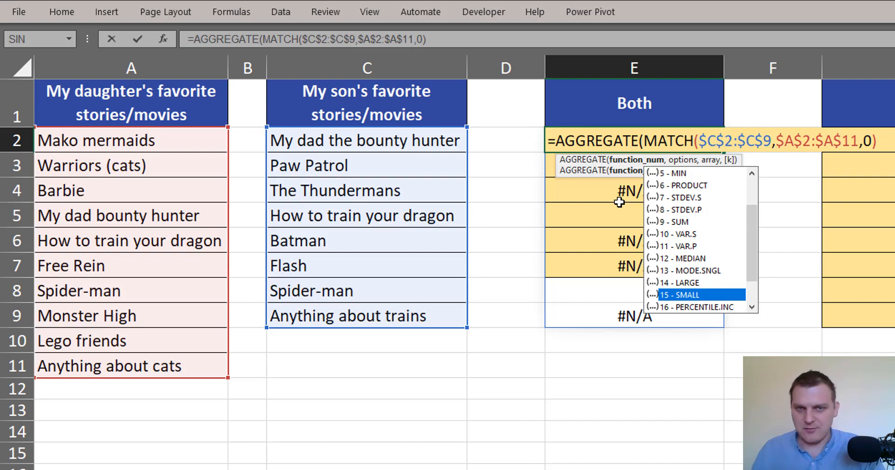
pyautogui.press('Tab')
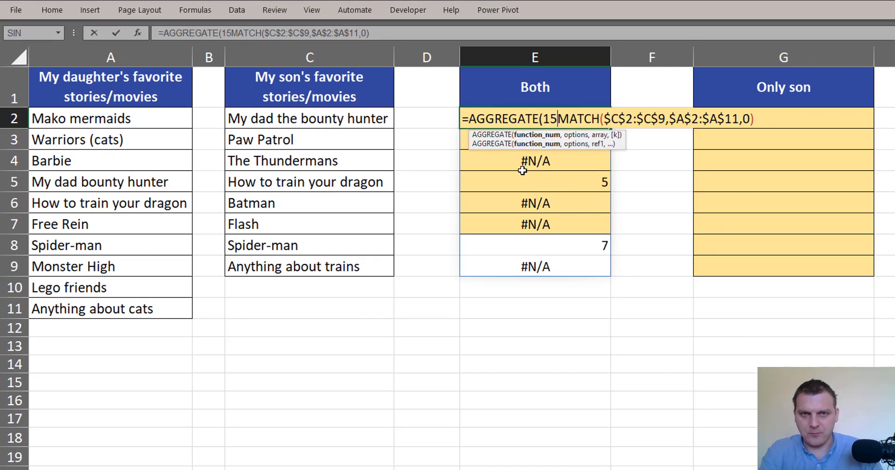
# - Set the AGGREGATE options argument in E2 to 6 - Ignore error values
pyautogui.write(',')
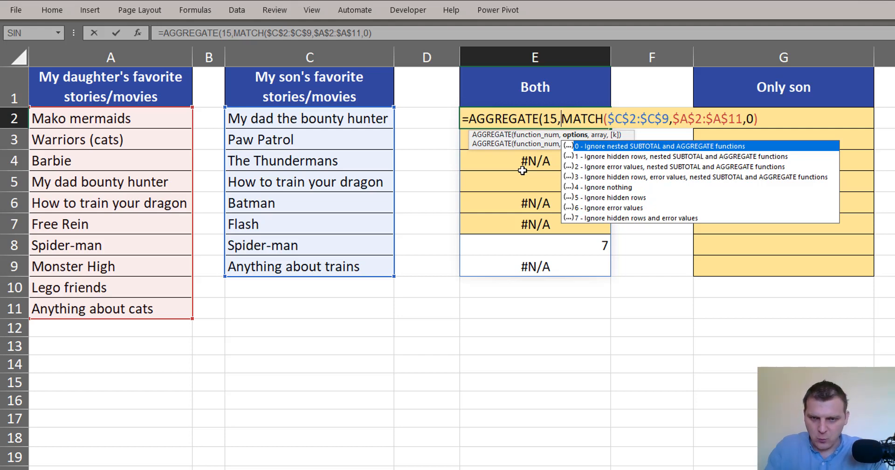
pyautogui.press('Down')
pyautogui.press('Down')
pyautogui.press('Down')
pyautogui.press('Down')
pyautogui.press('Down')
pyautogui.press('Down')
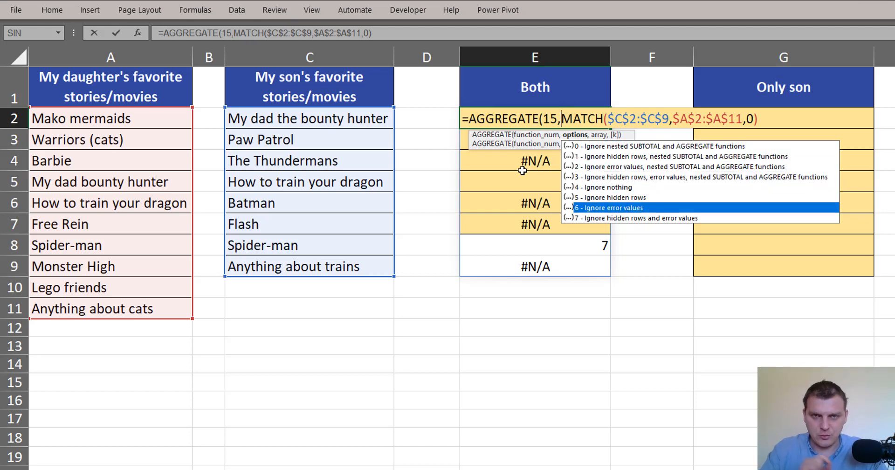
pyautogui.press('Tab')
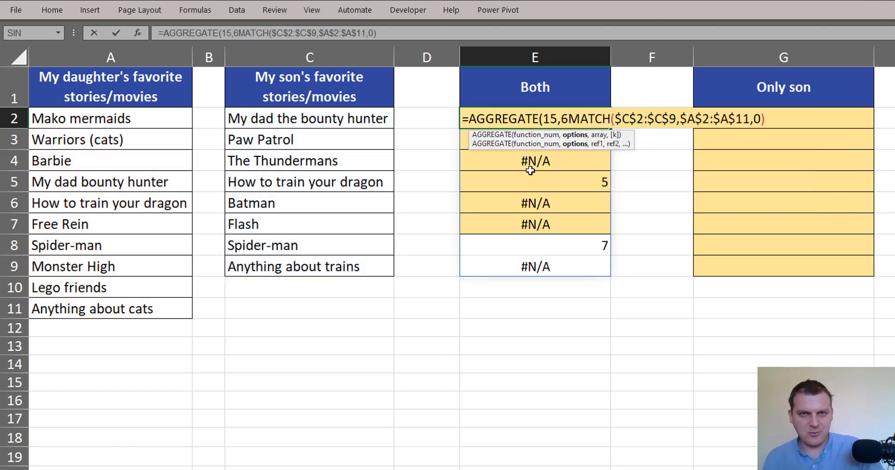
pyautogui.hotkey('ctrl', '2')
pyautogui.moveTo(557, 162); pyautogui.dragTo(584, 172)
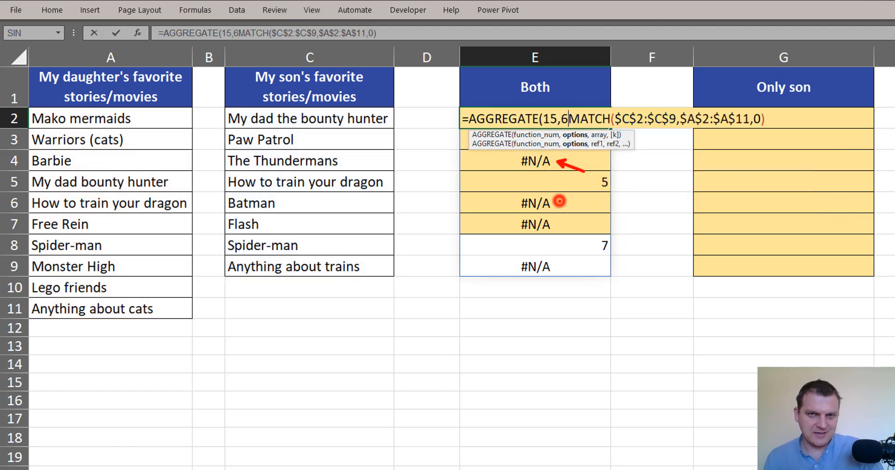
pyautogui.moveTo(558, 201); pyautogui.dragTo(585, 210)
pyautogui.press('Escape')
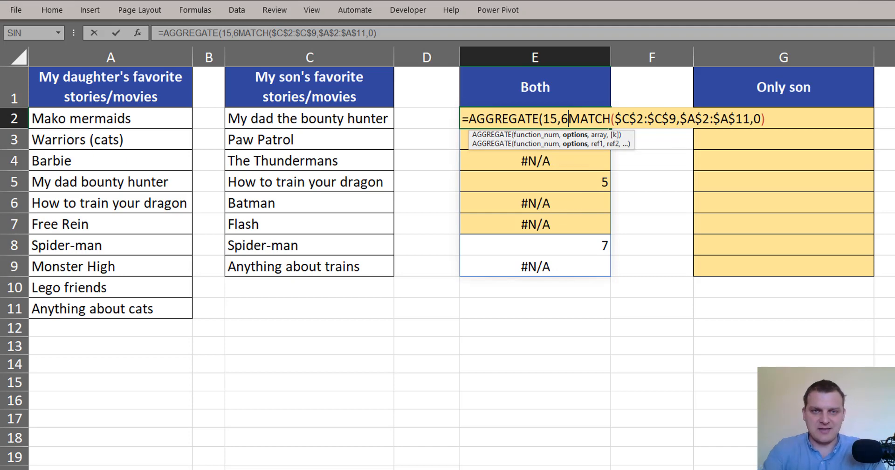
# - Pass the MATCH expression as the array argument of AGGREGATE in E2 and open its k argument
pyautogui.write(',')
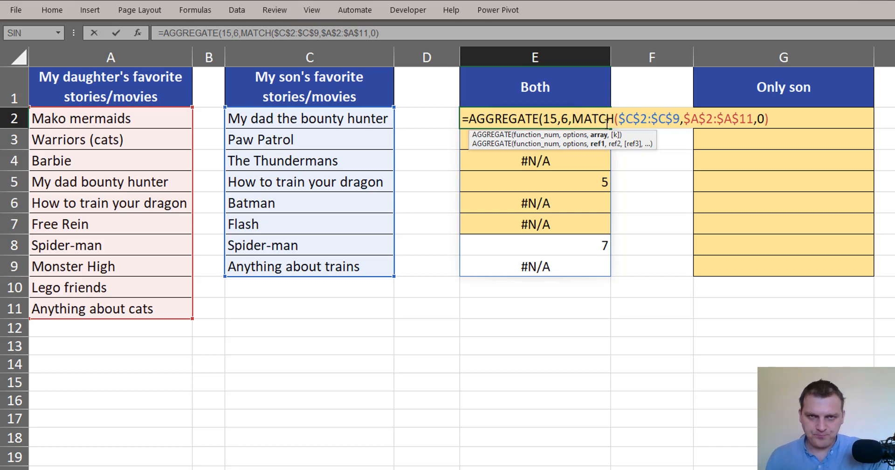
pyautogui.click(599, 135)
pyautogui.click(793, 119)
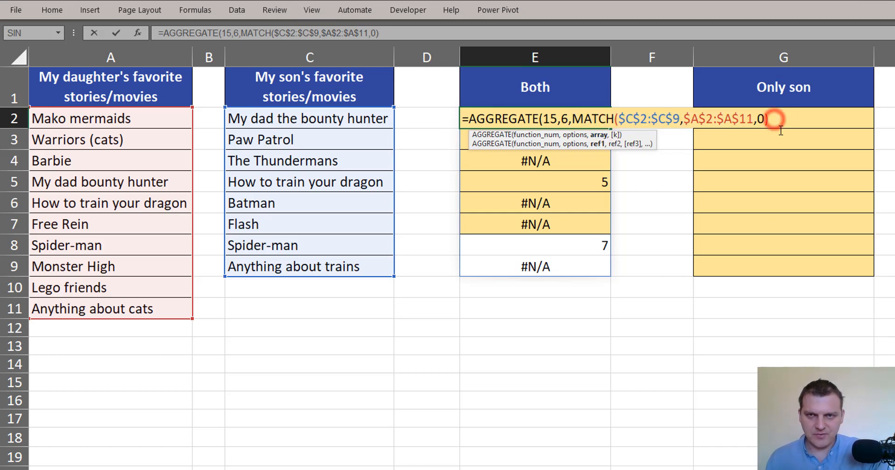
pyautogui.write(',')
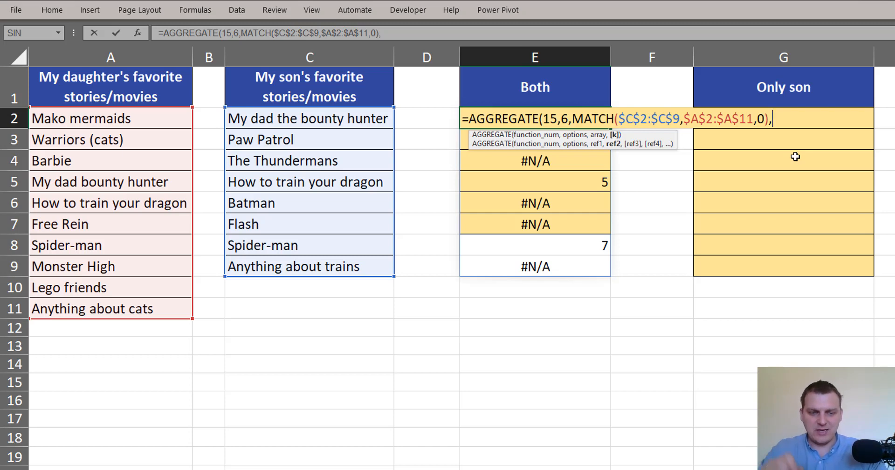
# - Add ROWS($E$2:E2) as the k argument of the AGGREGATE formula in E2, locking only the first reference
pyautogui.write('rows')
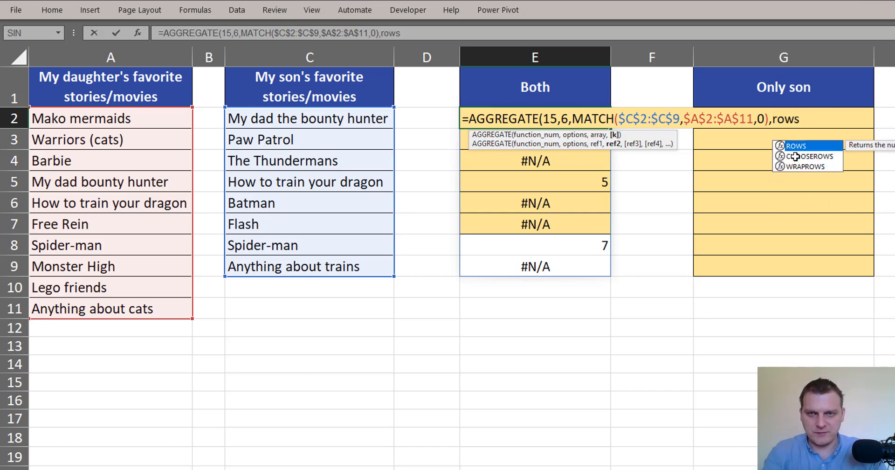
pyautogui.press('Tab')
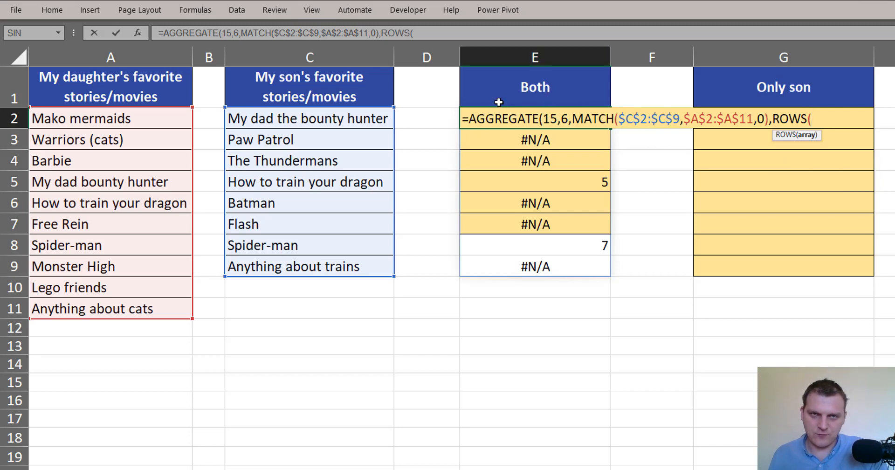
pyautogui.click(495, 87)
pyautogui.press('Down')
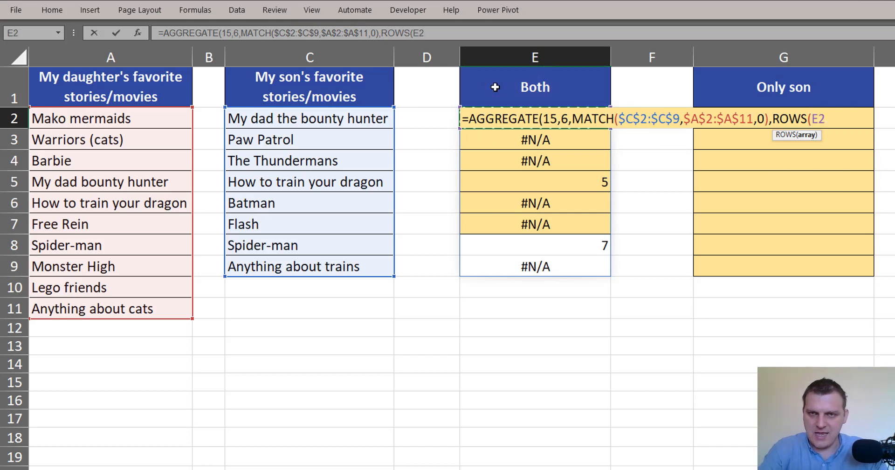
pyautogui.write(':E2))')
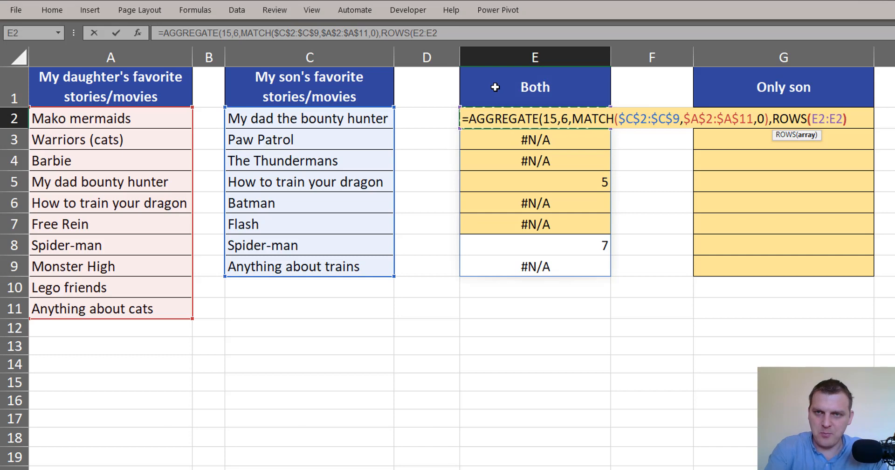
pyautogui.click(819, 119)
pyautogui.press('F4')
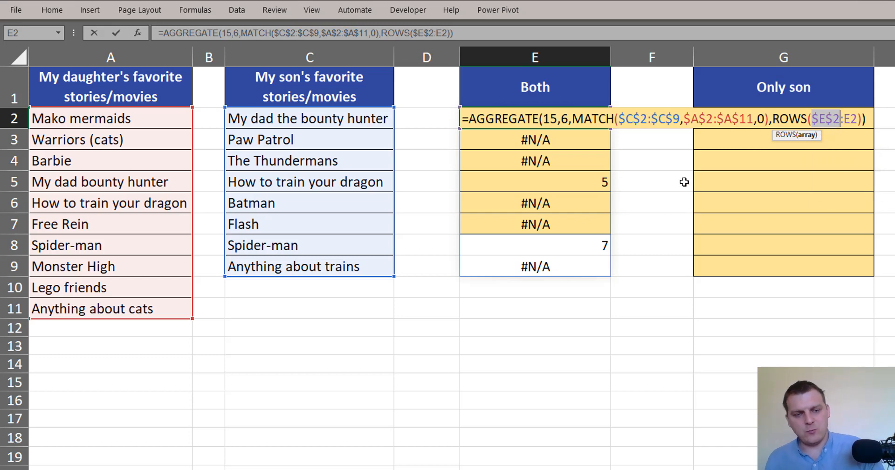
pyautogui.moveTo(643, 141)
pyautogui.mouseDown()
pyautogui.moveTo(648, 240)
pyautogui.moveTo(678, 218)
pyautogui.mouseUp()
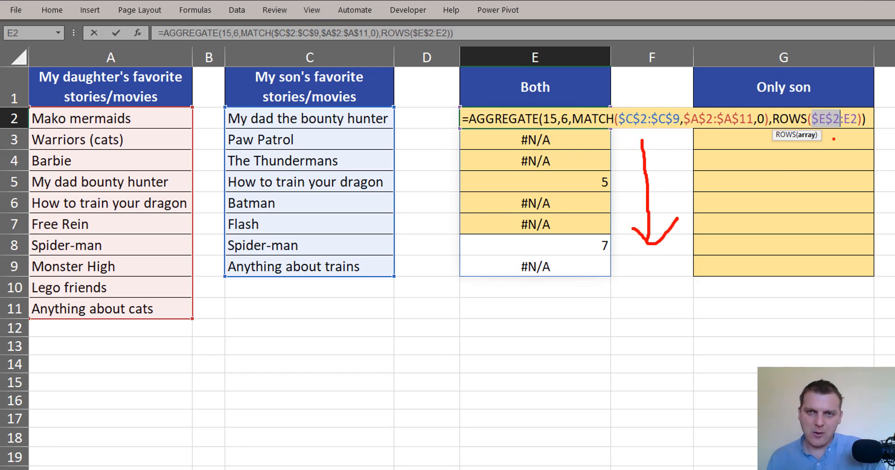
pyautogui.moveTo(816, 131); pyautogui.dragTo(866, 131)
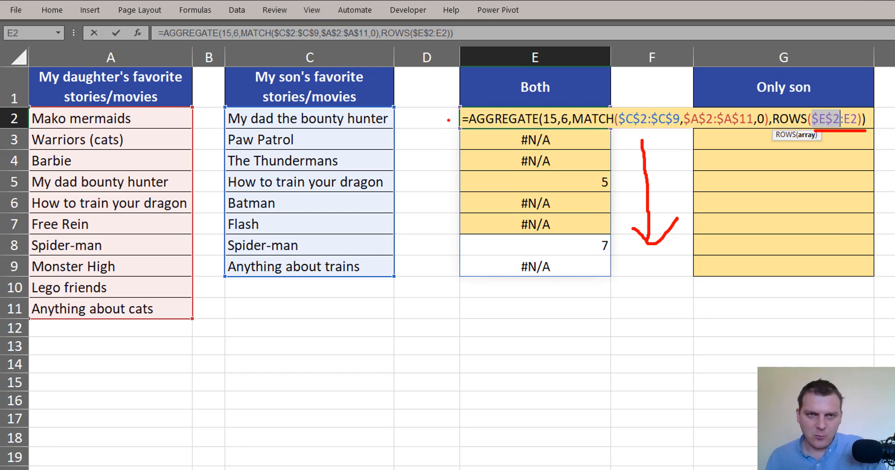
pyautogui.moveTo(433, 125); pyautogui.dragTo(455, 120)
pyautogui.moveTo(447, 115); pyautogui.dragTo(448, 126)
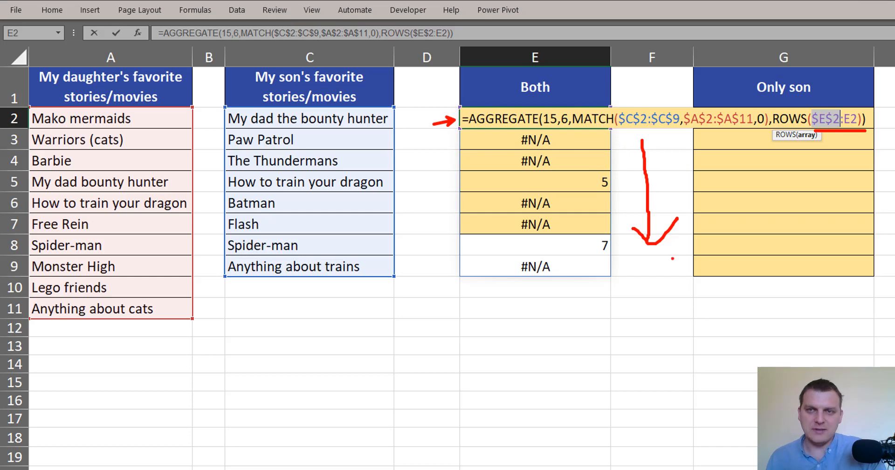
pyautogui.press('Escape')
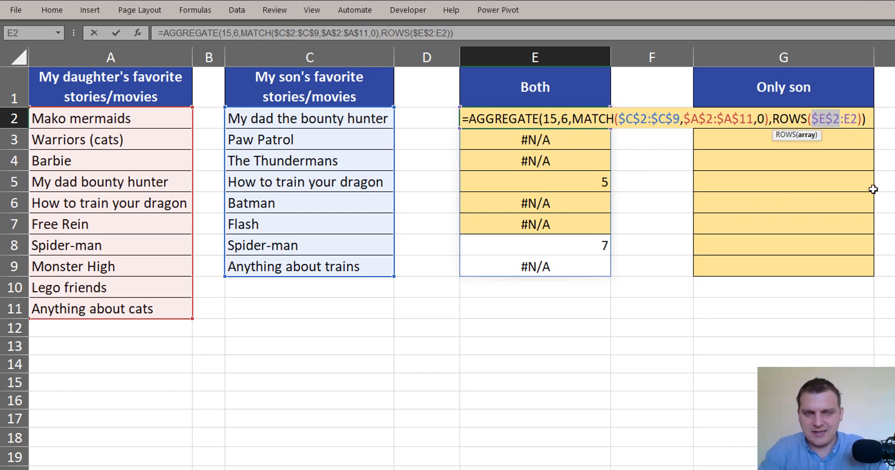
# - Enter the AGGREGATE formula in E2, copy it down to E7, and check the copied formulas
pyautogui.hotkey('ctrl', 'Return')
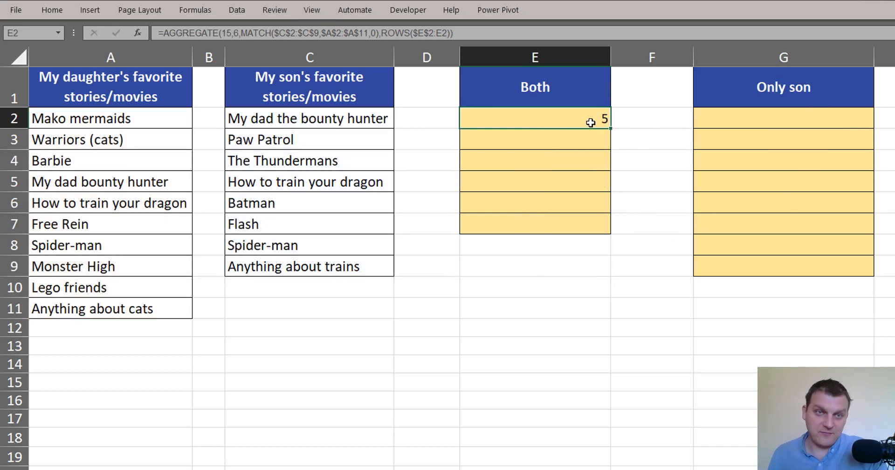
pyautogui.moveTo(610, 128); pyautogui.dragTo(601, 227)
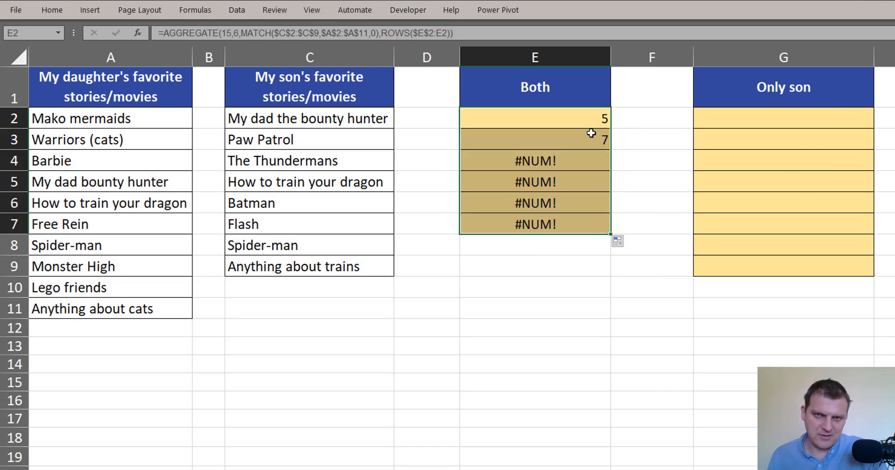
pyautogui.click(590, 121)
pyautogui.click(600, 142)
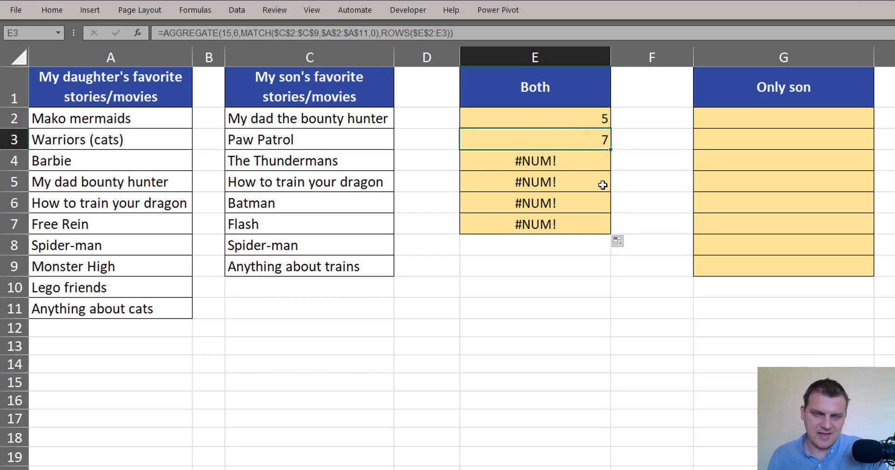
pyautogui.click(590, 168)
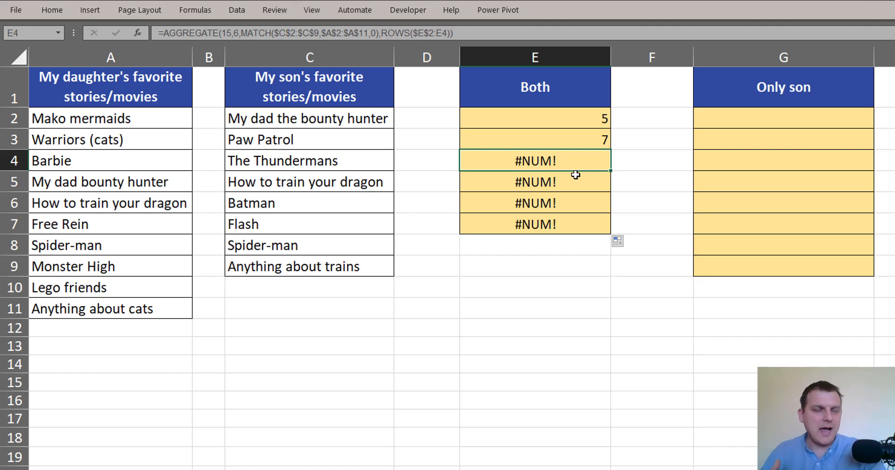
pyautogui.click(586, 83)
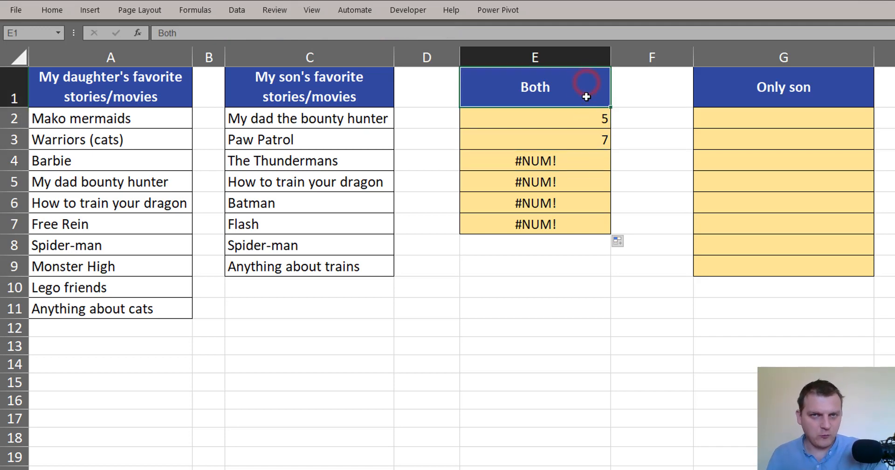
pyautogui.moveTo(585, 127); pyautogui.dragTo(585, 137)
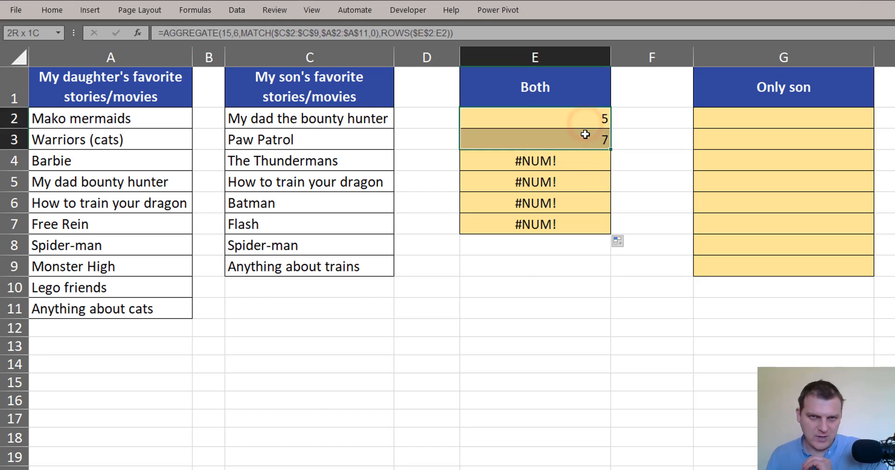
# - Insert INDEX before AGGREGATE in E2, with the daughter's list $A$2:$A$11 as its array argument
pyautogui.click(561, 123)
pyautogui.doubleClick(561, 123)
pyautogui.click(471, 120)
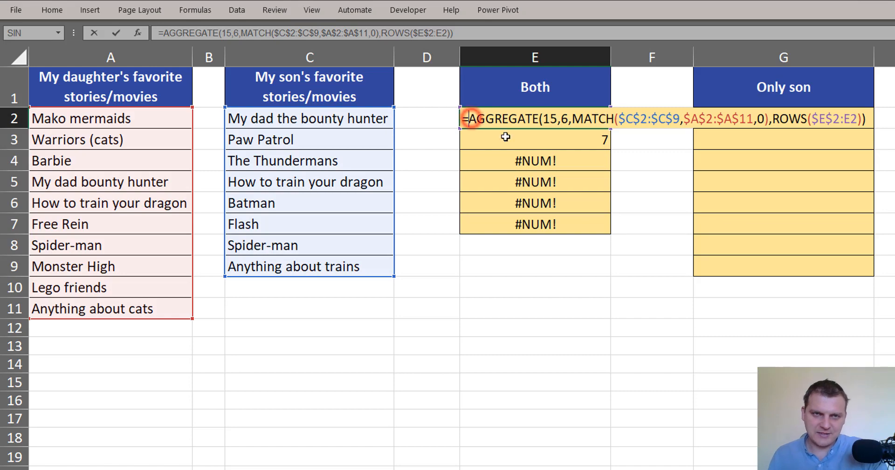
pyautogui.write('ind')
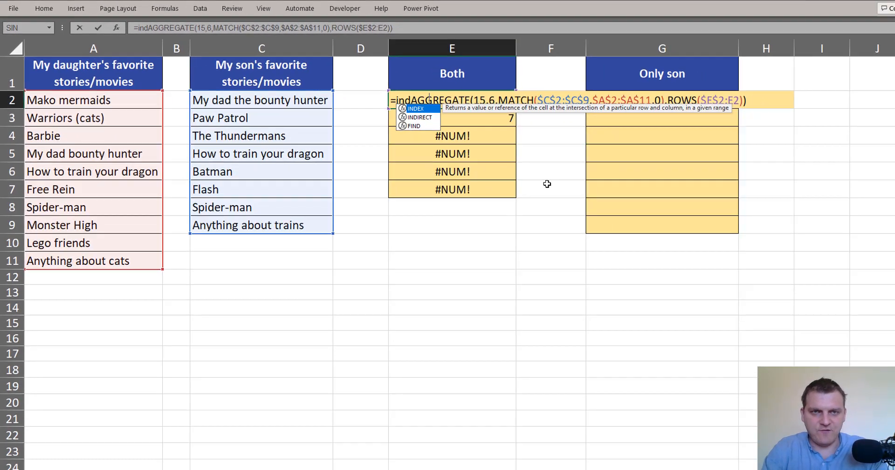
pyautogui.press('Tab')
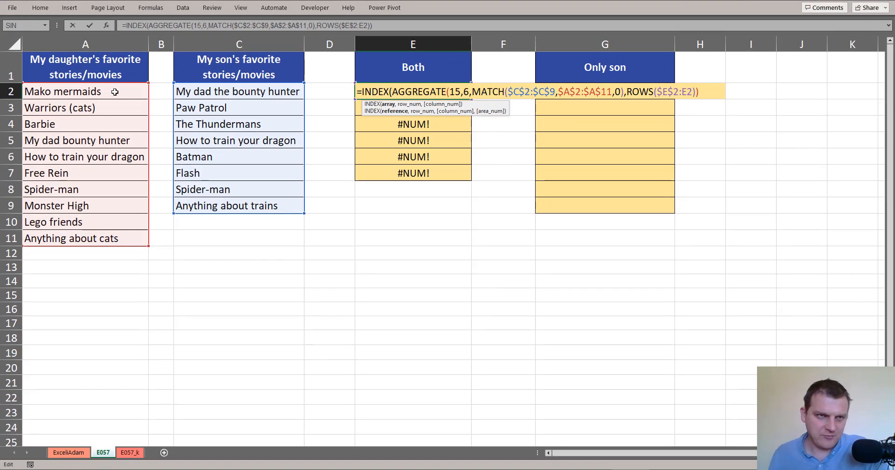
pyautogui.moveTo(118, 91); pyautogui.dragTo(114, 234)
pyautogui.press('F4')
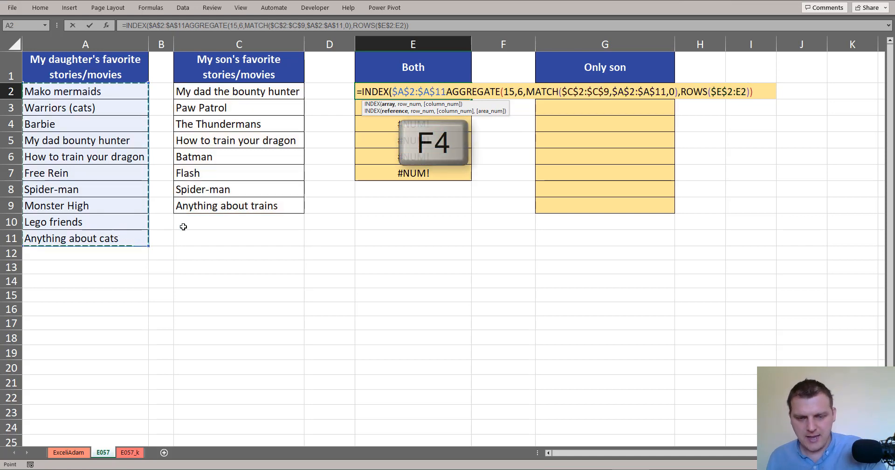
pyautogui.write(',')
# - Close and enter the INDEX formula in E2 with AGGREGATE as its row number, and fill it down to E6
pyautogui.click(420, 103)
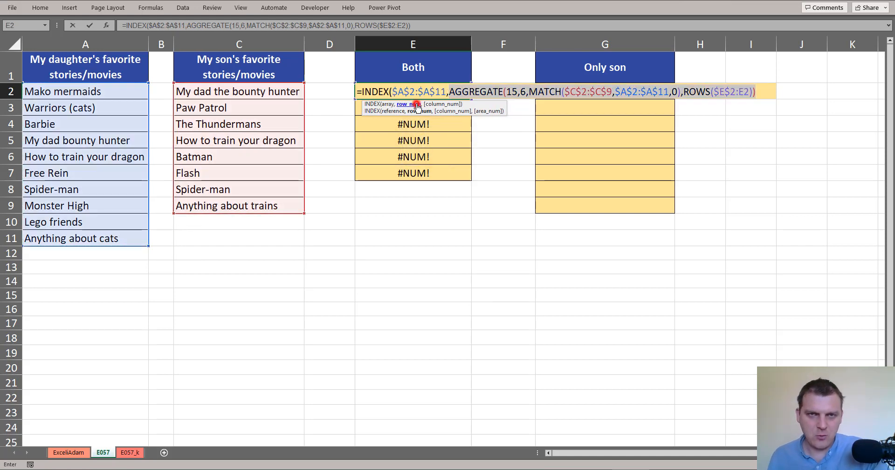
pyautogui.click(766, 92)
pyautogui.hotkey('ctrl', 'Return')
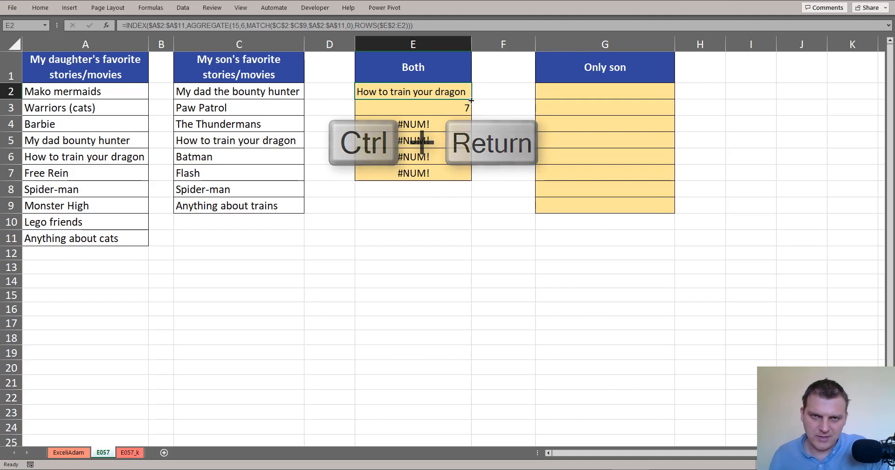
pyautogui.moveTo(470, 98); pyautogui.dragTo(449, 159)
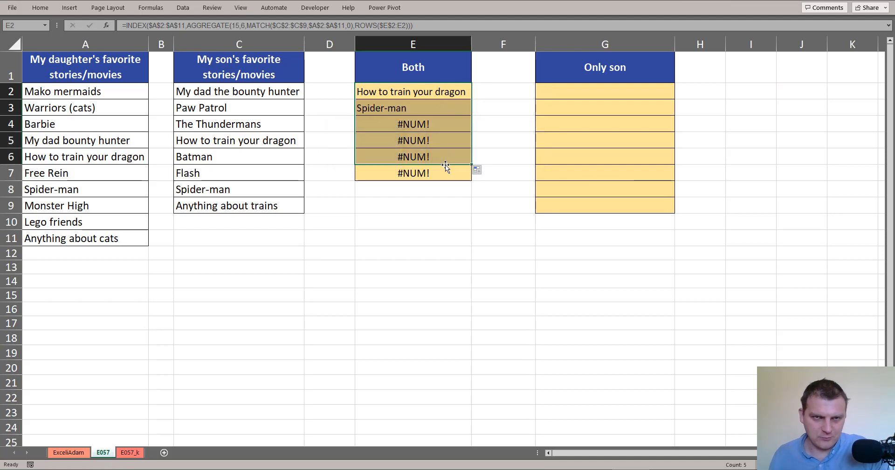
pyautogui.moveTo(420, 95); pyautogui.dragTo(418, 112)
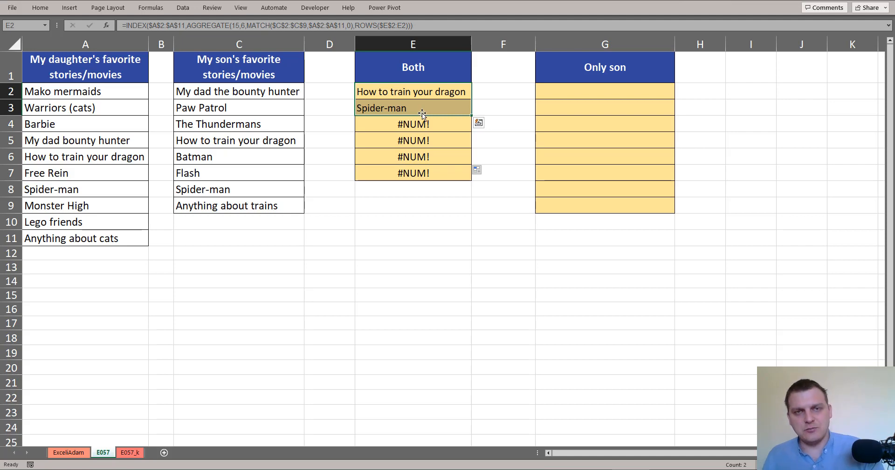
# - Wrap the INDEX formula in E2 in IFERROR with an empty string ("") as the value if error, and enter it
pyautogui.click(403, 93)
pyautogui.press('F2')
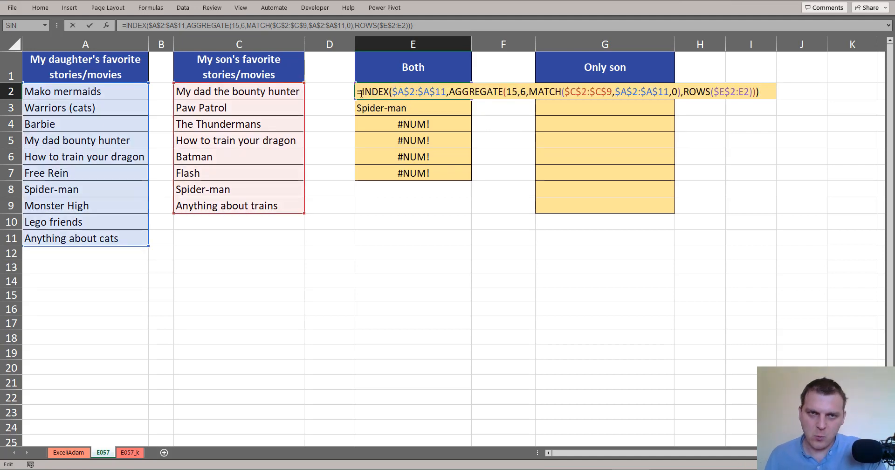
pyautogui.click(365, 92)
pyautogui.write('i')
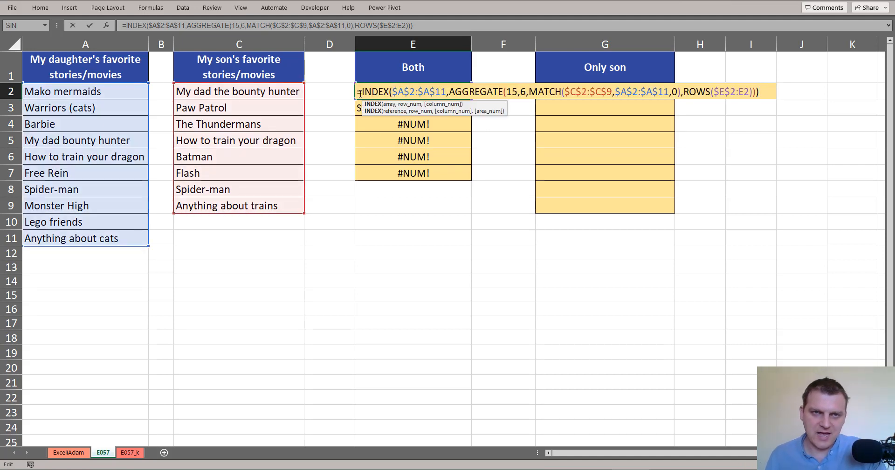
pyautogui.write('f')
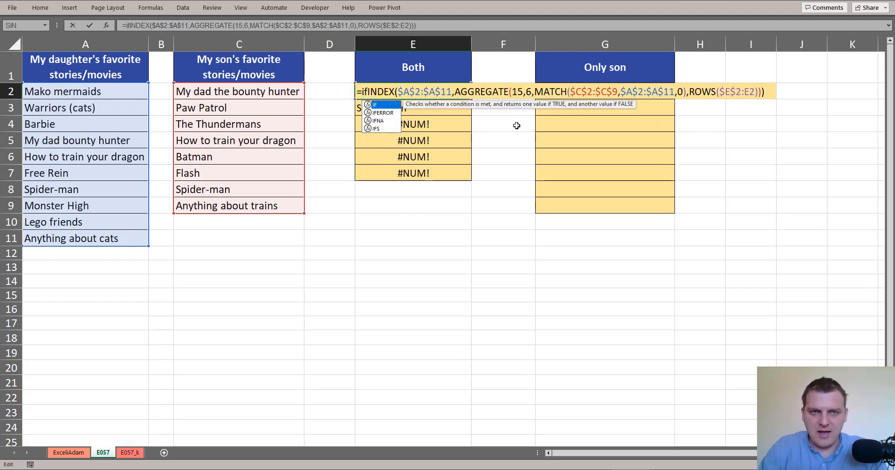
pyautogui.press('Down')
pyautogui.press('Tab')
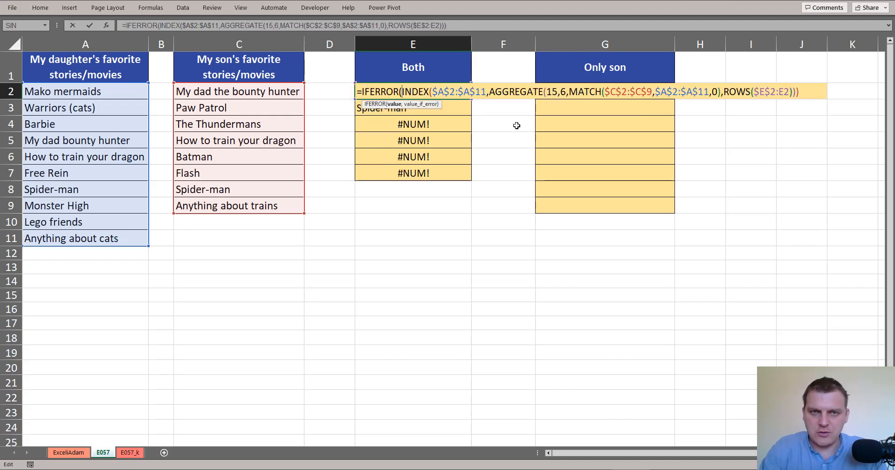
pyautogui.write(';')
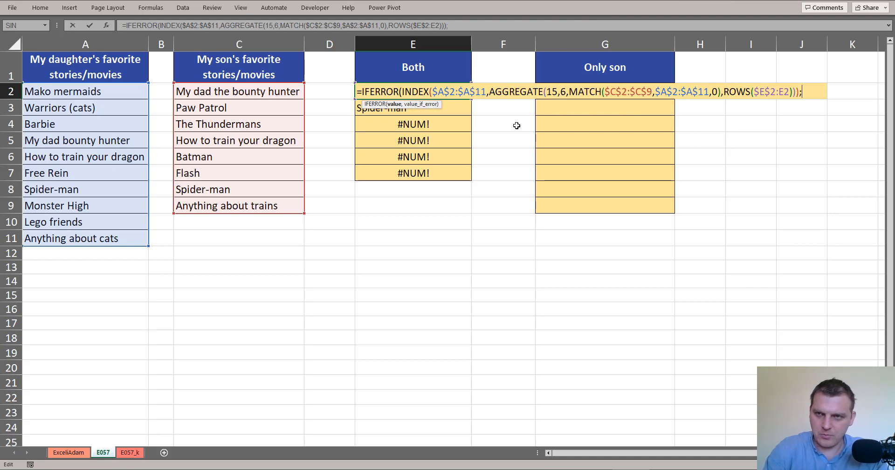
pyautogui.write(',')
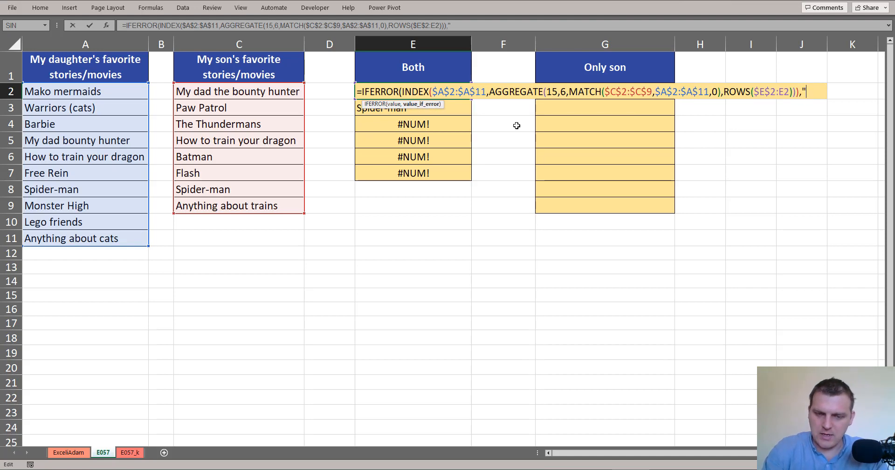
pyautogui.write('")')
pyautogui.hotkey('ctrl', 'Return')
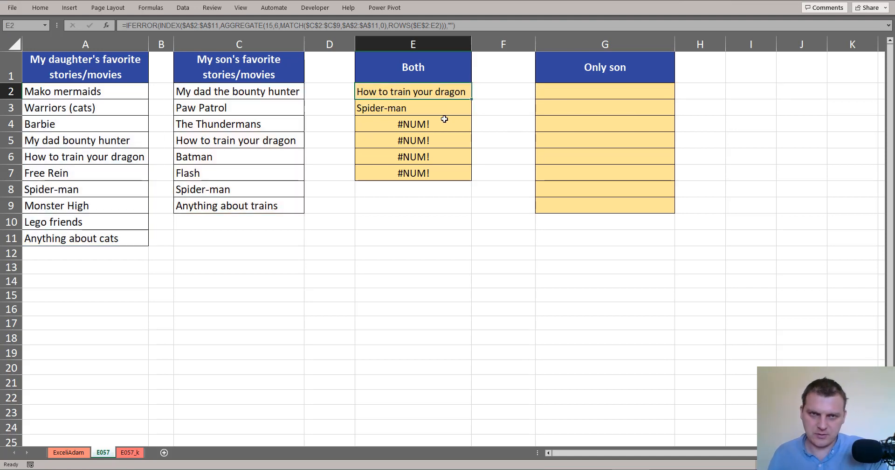
# - Copy the IFERROR formula from E2 down through E7 and check the cells E4:E7
pyautogui.doubleClick(471, 99)
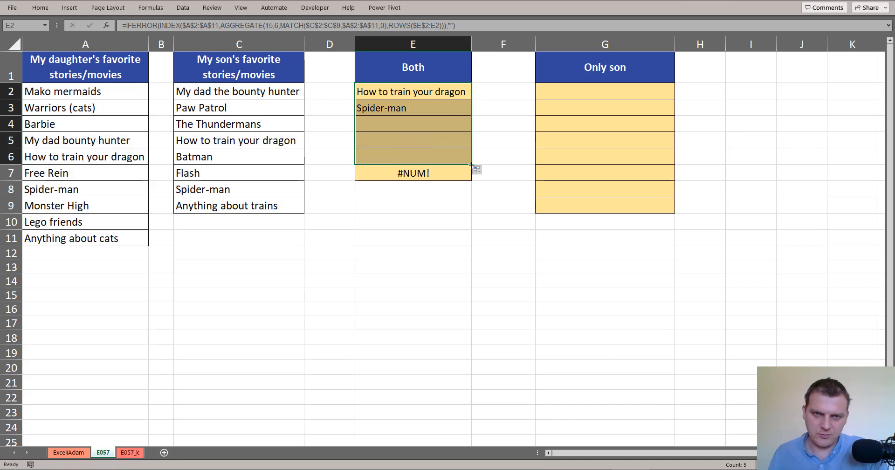
pyautogui.moveTo(471, 164); pyautogui.dragTo(472, 172)
pyautogui.moveTo(410, 124); pyautogui.dragTo(406, 175)
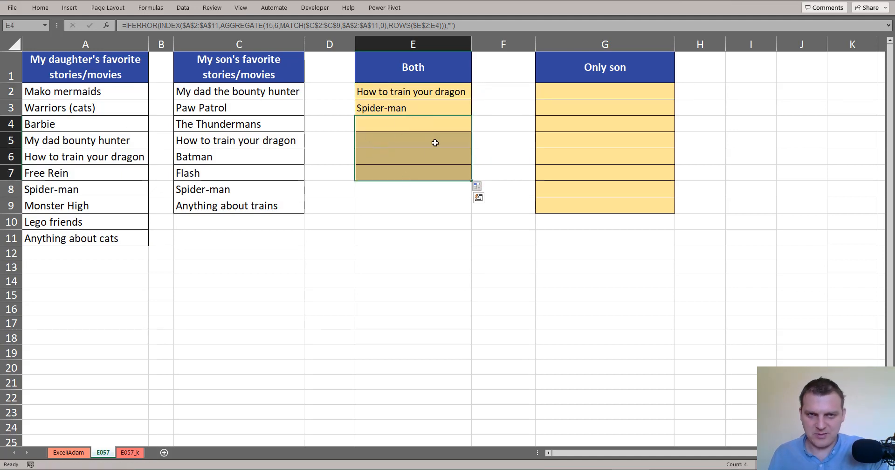
# - Review the complete IFERROR formula in E2 of the Both column
pyautogui.click(421, 96)
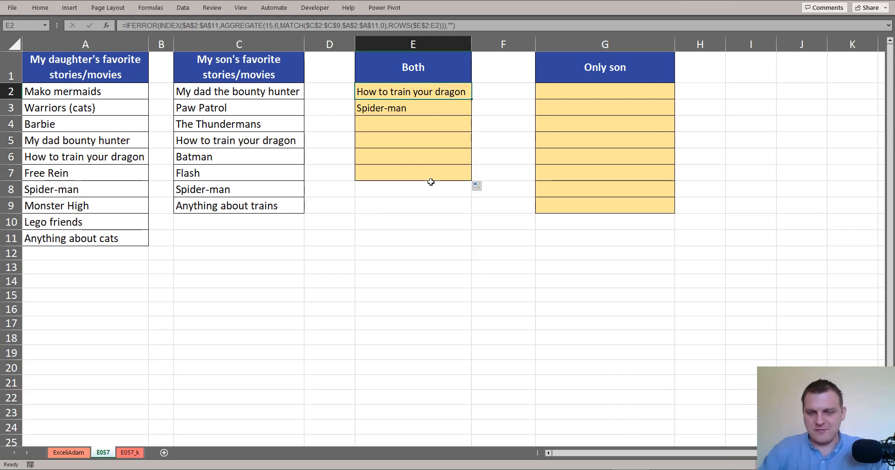
pyautogui.press('F2')
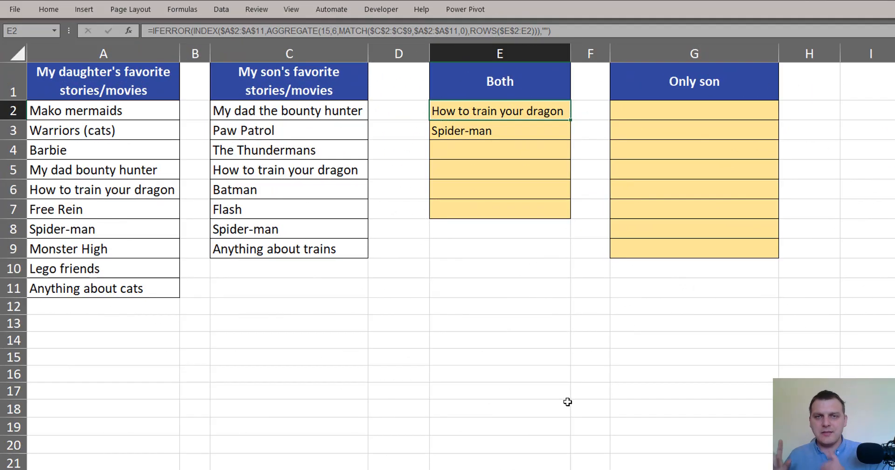
# - Enter =ROW($C$2:$C$9) in G2 to return the row numbers of the son's list
pyautogui.click(674, 113)
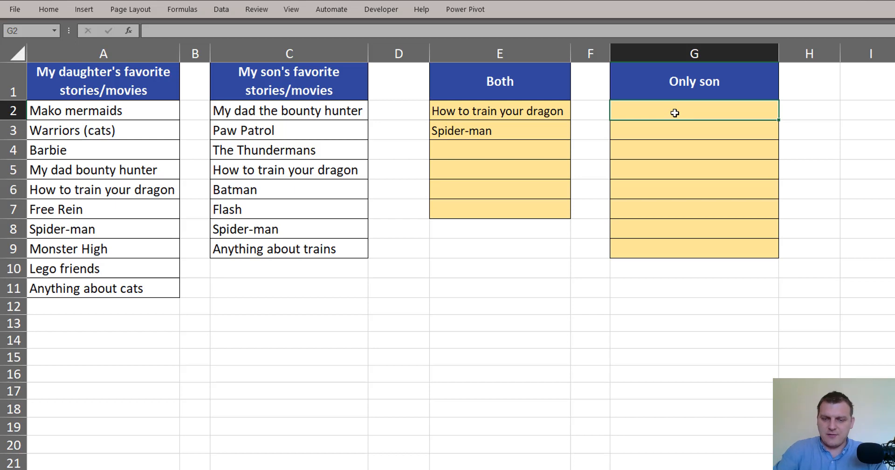
pyautogui.write('=')
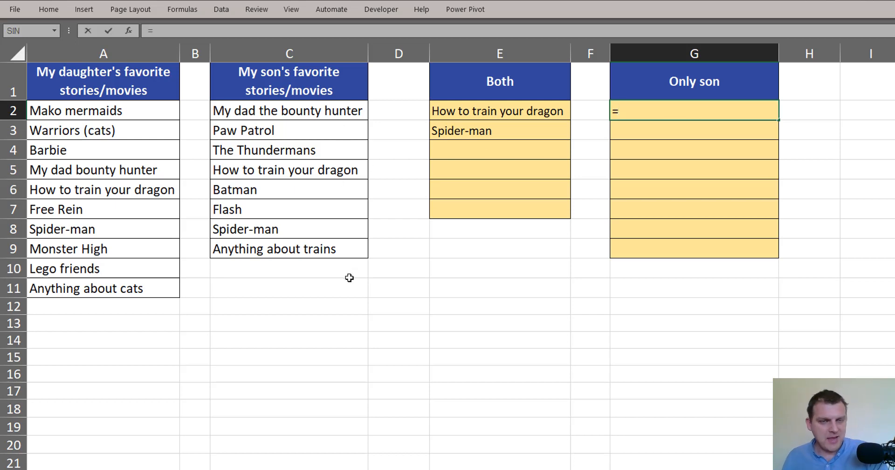
pyautogui.write('row')
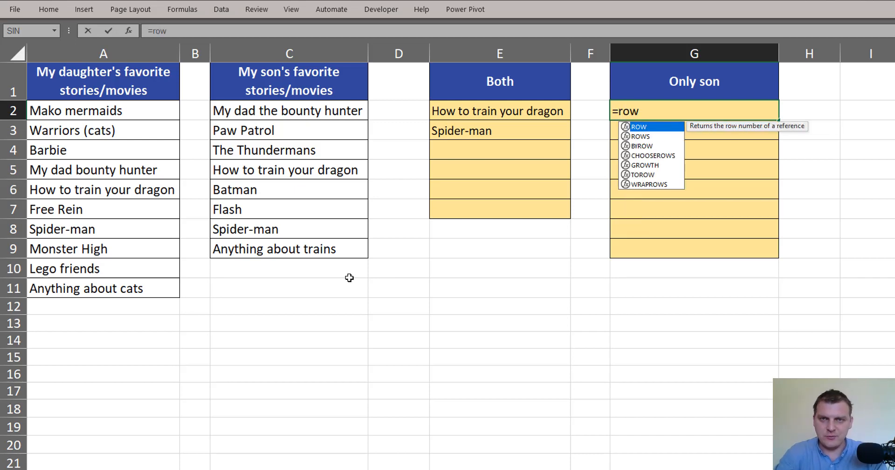
pyautogui.press('Tab')
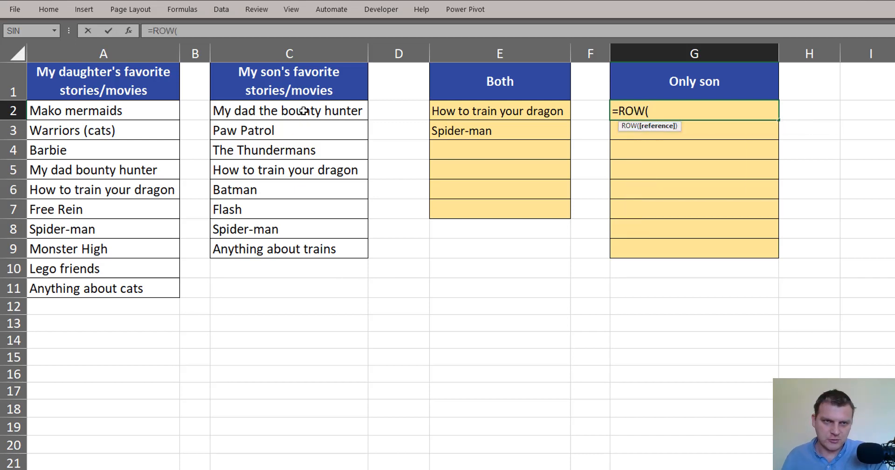
pyautogui.moveTo(299, 114); pyautogui.dragTo(300, 247)
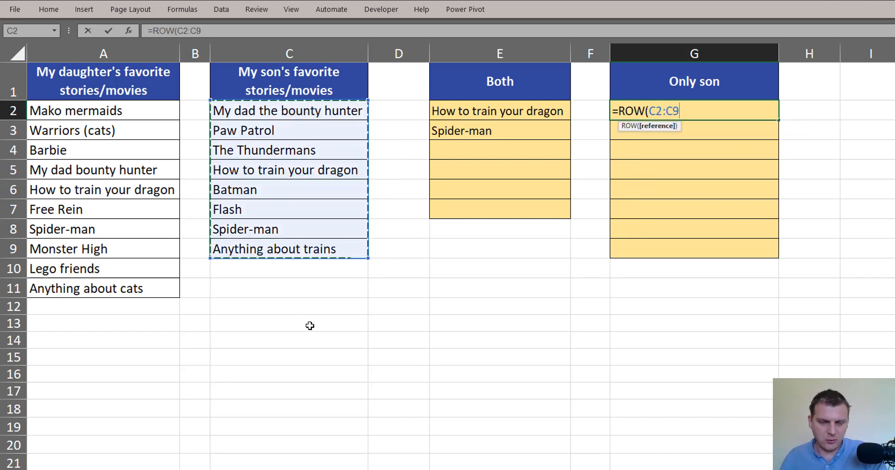
pyautogui.press('F4')
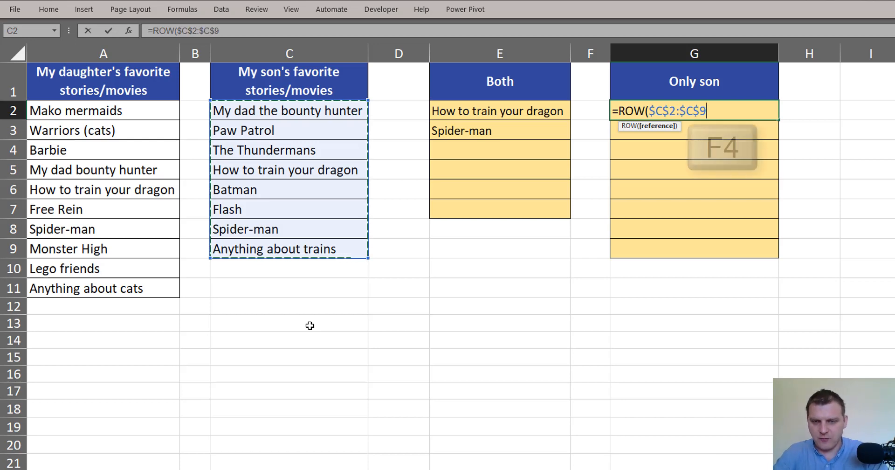
pyautogui.write(')')
pyautogui.hotkey('ctrl', 'Return')
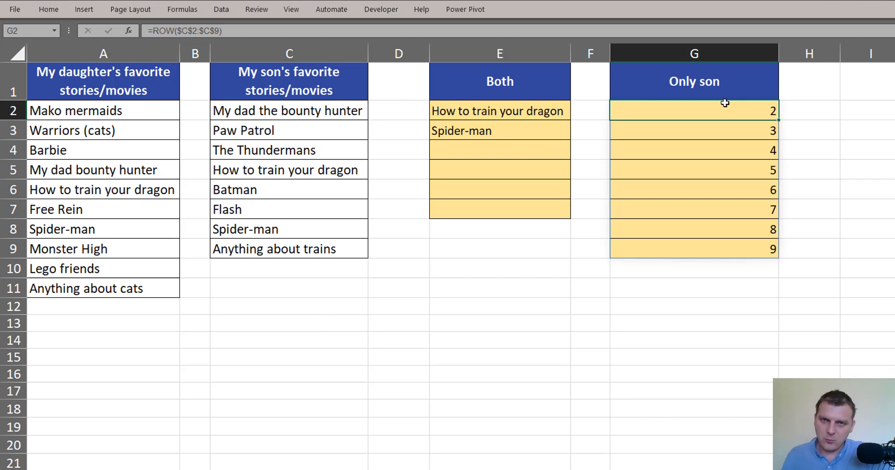
# - Examine the row numbers in G2:G9 against the positions of the titles in the son's list
pyautogui.moveTo(724, 110); pyautogui.dragTo(716, 259)
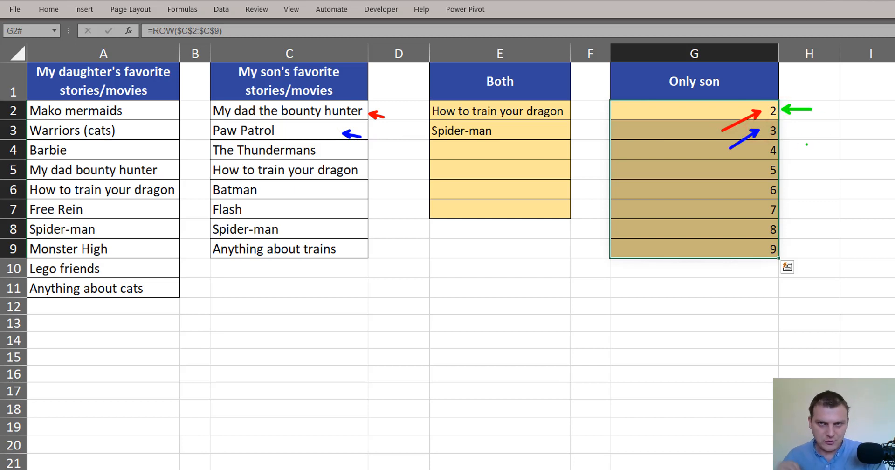
pyautogui.press('F2')
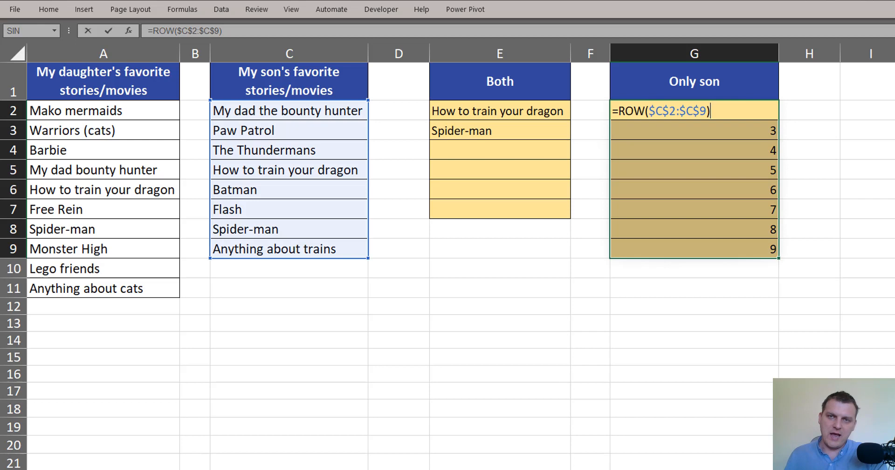
pyautogui.click(750, 112)
pyautogui.press('Escape')
# - Subtract ROW($C$1), with an absolute reference to the son's header, from the ROW formula in G2 and enter it
pyautogui.click(733, 110)
pyautogui.press('F2')
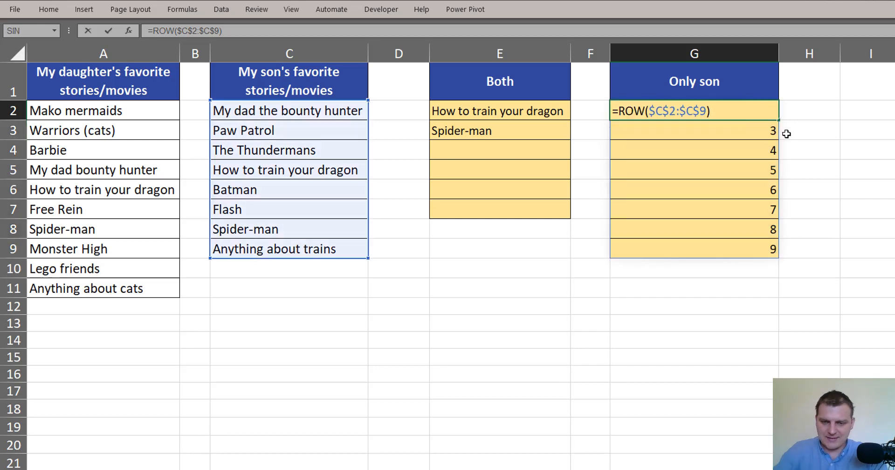
pyautogui.write('-')
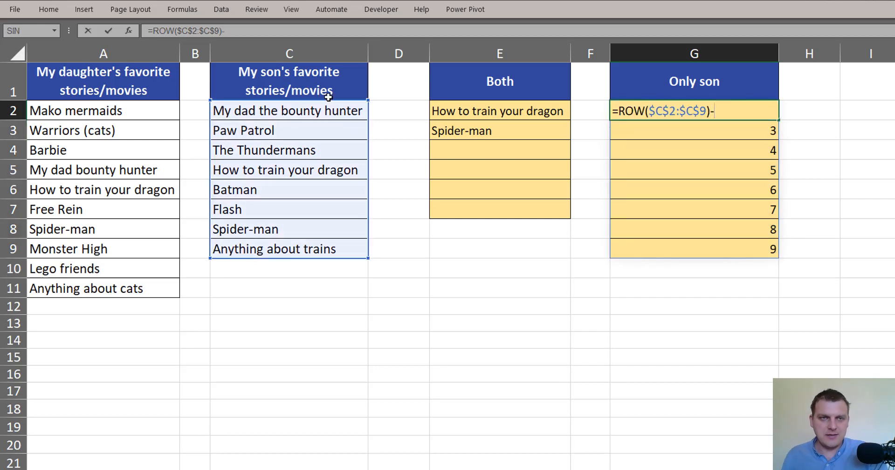
pyautogui.write('row')
pyautogui.press('Tab')
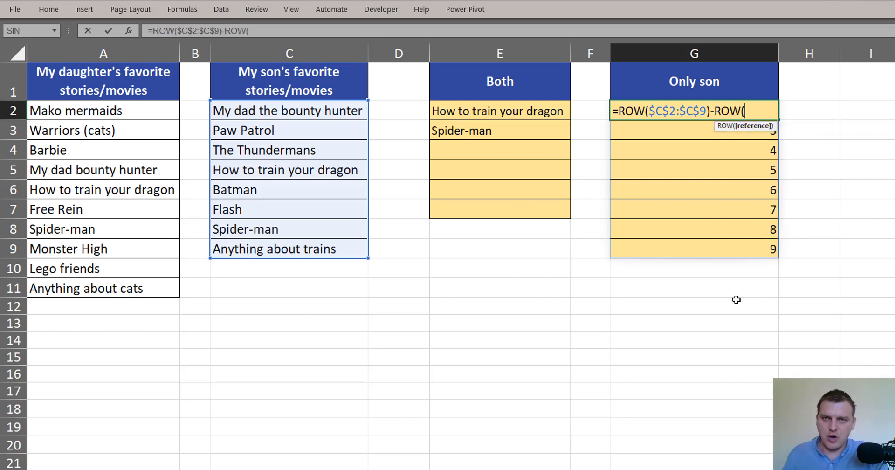
pyautogui.click(331, 78)
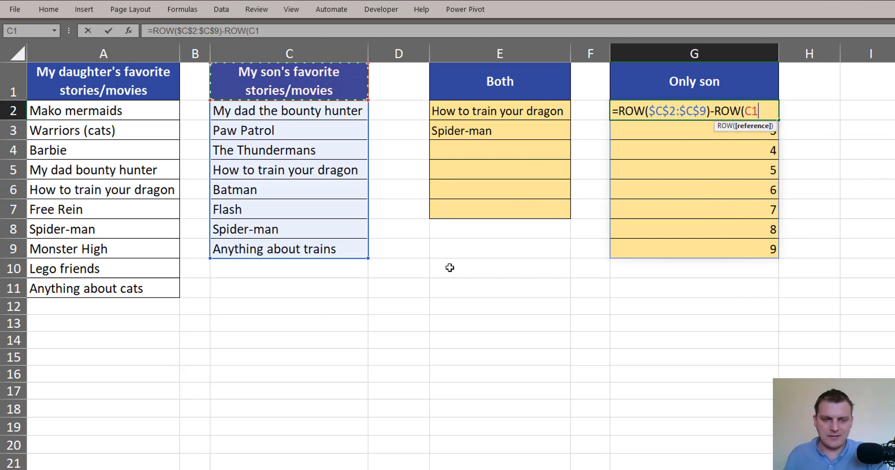
pyautogui.press('F4')
pyautogui.write(')')
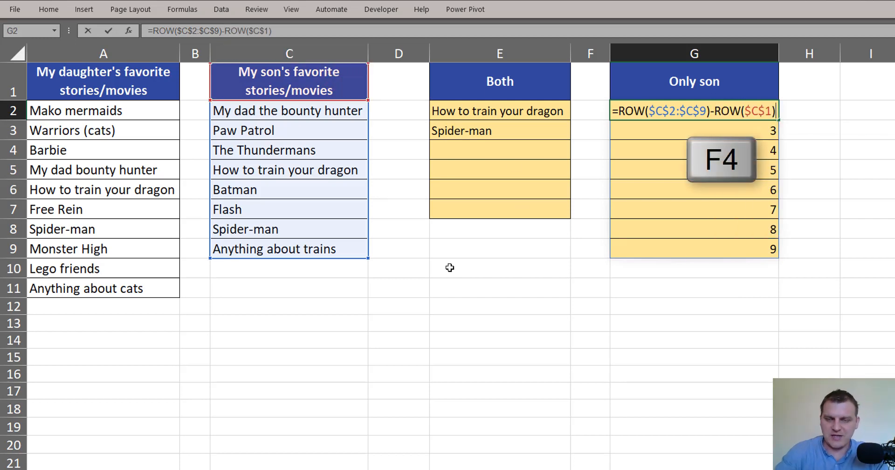
pyautogui.press('Return')
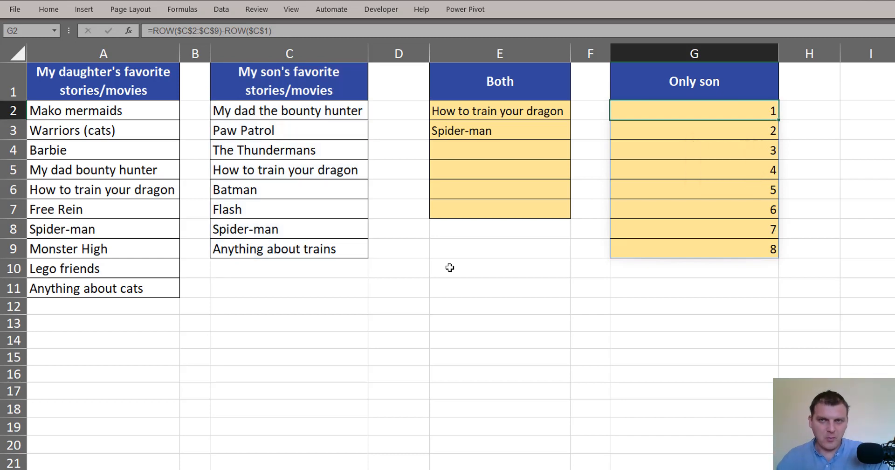
# - Compare the son's titles in C2:C9 with the position numbers in column G, then return to G2
pyautogui.click(285, 246)
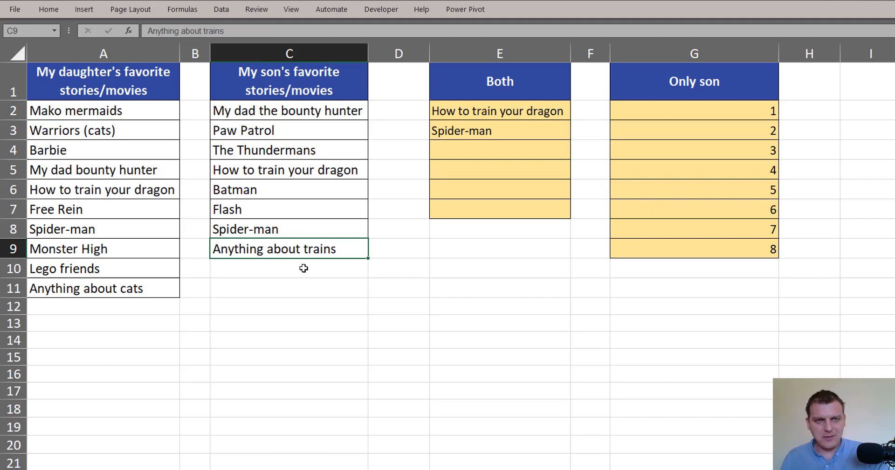
pyautogui.moveTo(332, 108); pyautogui.dragTo(336, 247)
pyautogui.click(735, 112)
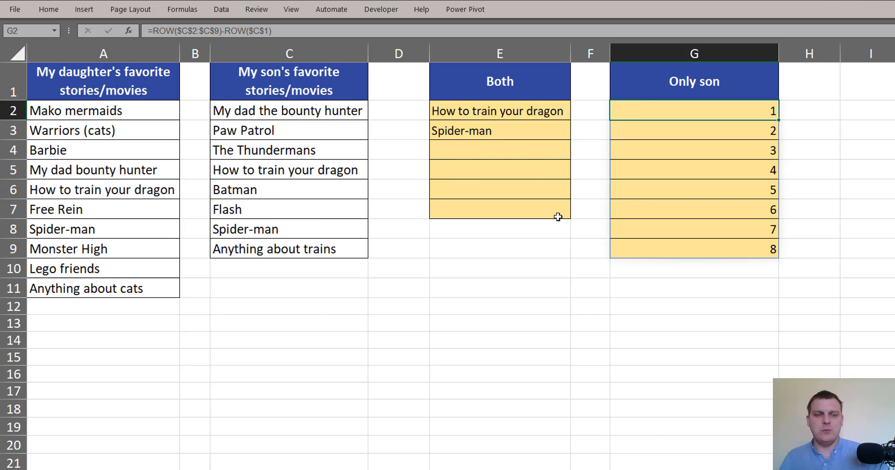
# - Enclose the ROW subtraction in G2 in parentheses and start dividing it by a MATCH function
pyautogui.press('F2')
pyautogui.click(619, 111)
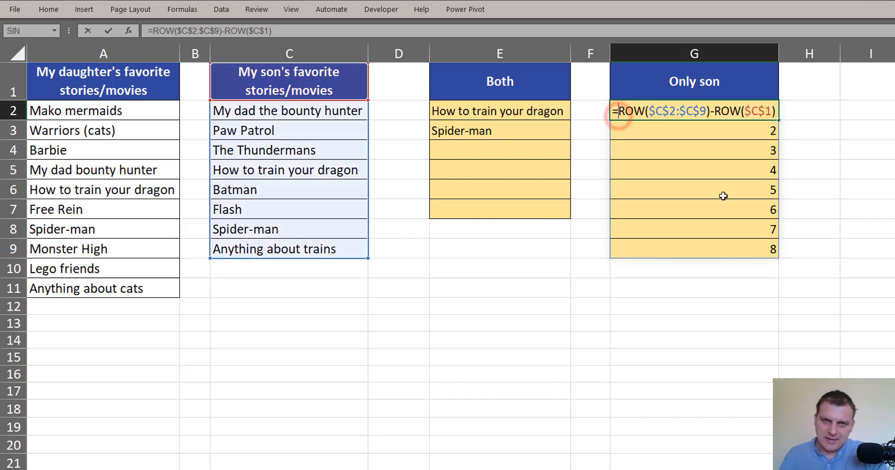
pyautogui.write('(')
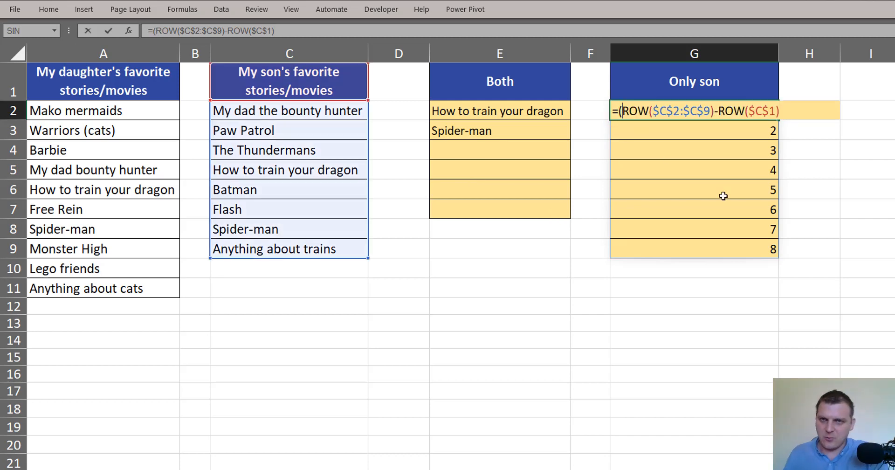
pyautogui.click(789, 110)
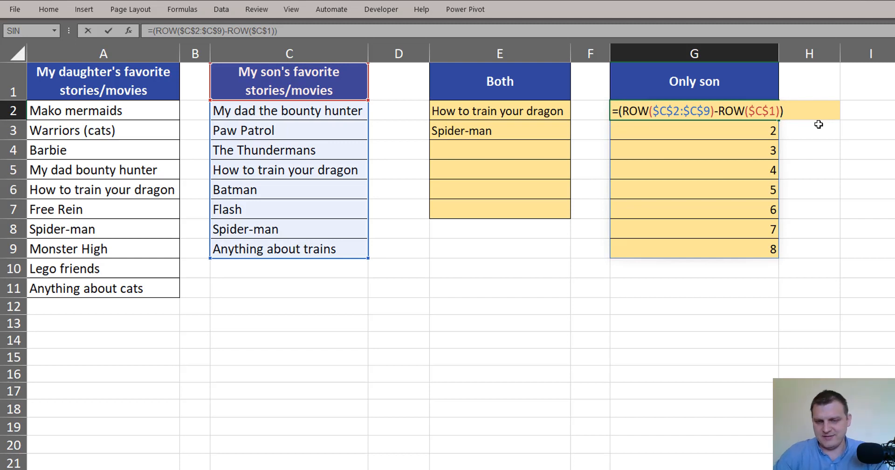
pyautogui.write(')/ma')
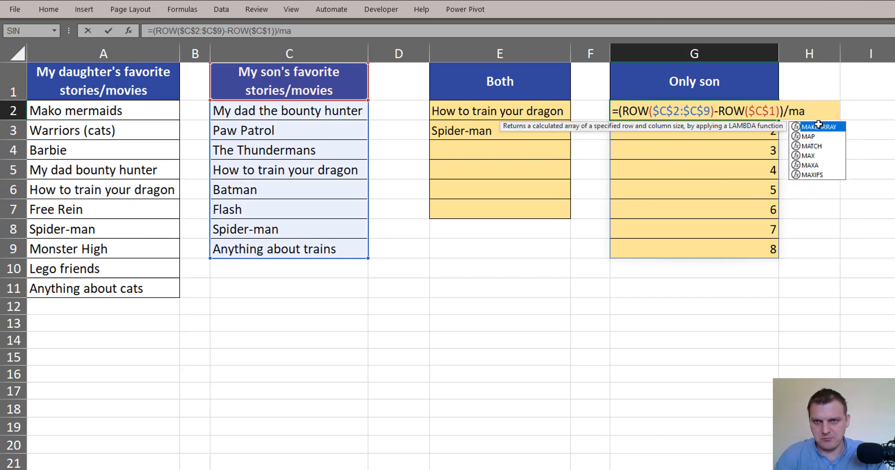
pyautogui.write('t')
pyautogui.press('Tab')
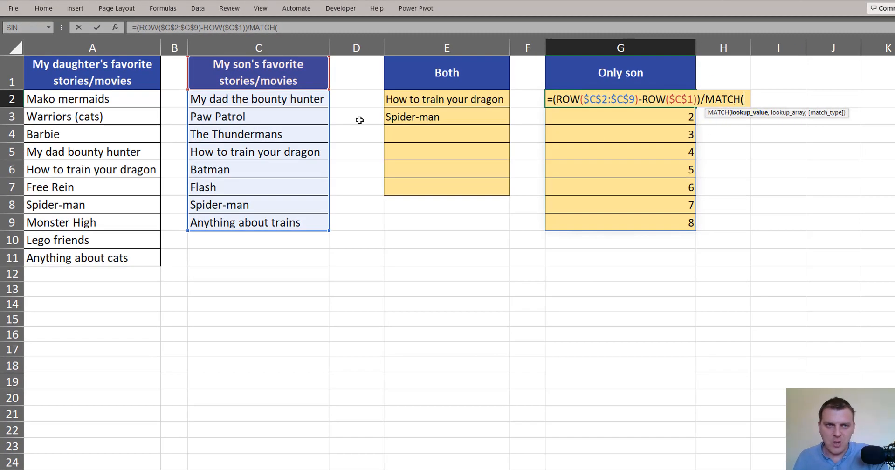
# - Complete MATCH in G2 with lookup value $C$2:$C$9, lookup array $A$2:$A$11 and match type 0, and enter the formula
pyautogui.moveTo(303, 99); pyautogui.dragTo(292, 224)
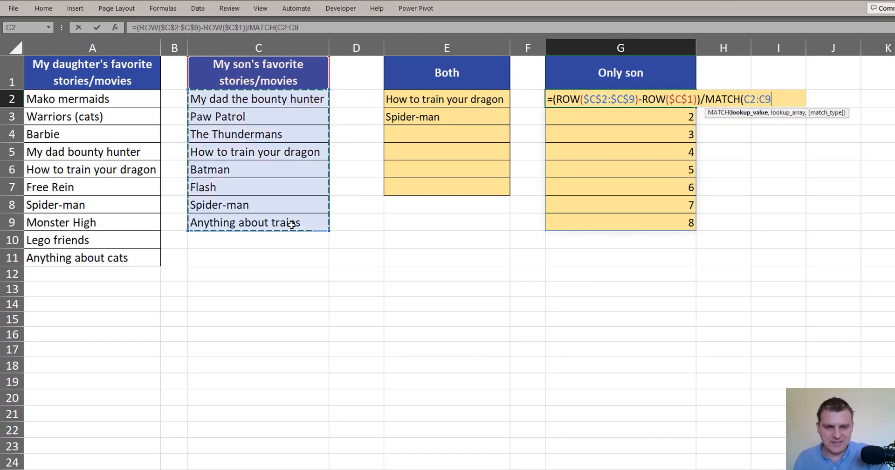
pyautogui.press('F4')
pyautogui.write(',')
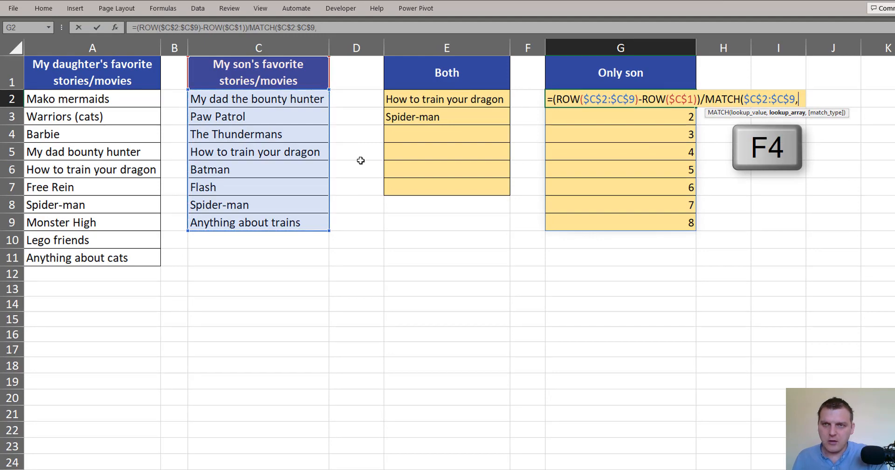
pyautogui.moveTo(124, 99); pyautogui.dragTo(123, 257)
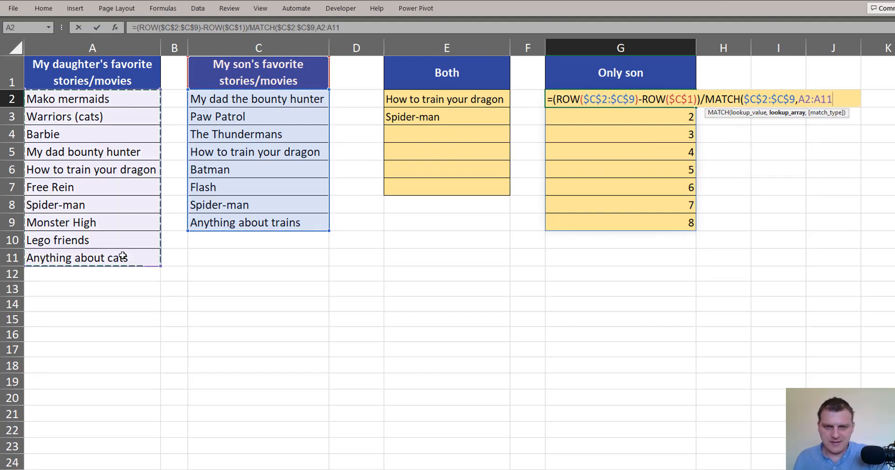
pyautogui.press('F4')
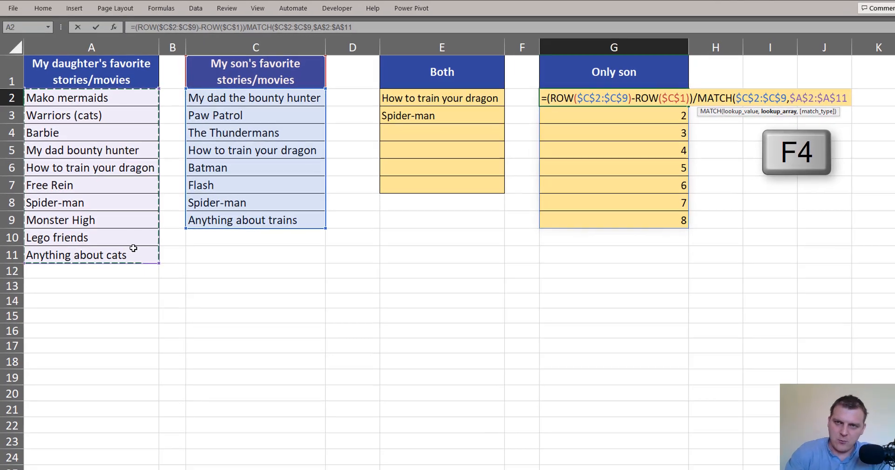
pyautogui.write(',0)')
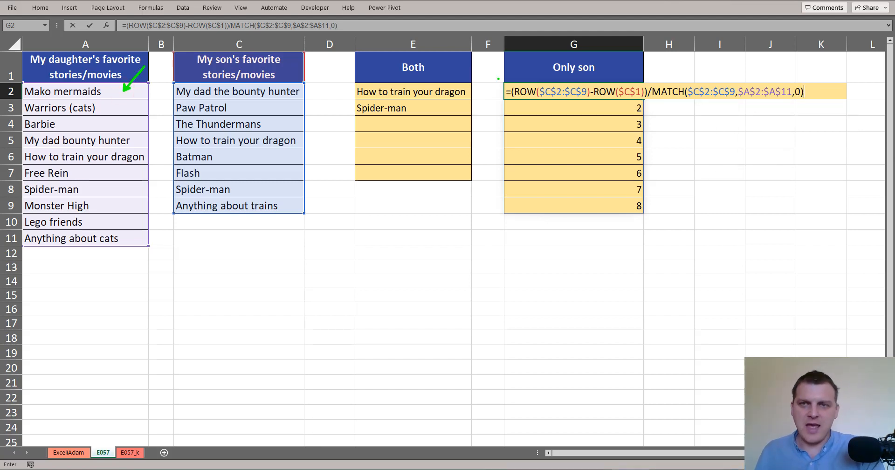
pyautogui.hotkey('ctrl', 'Return')
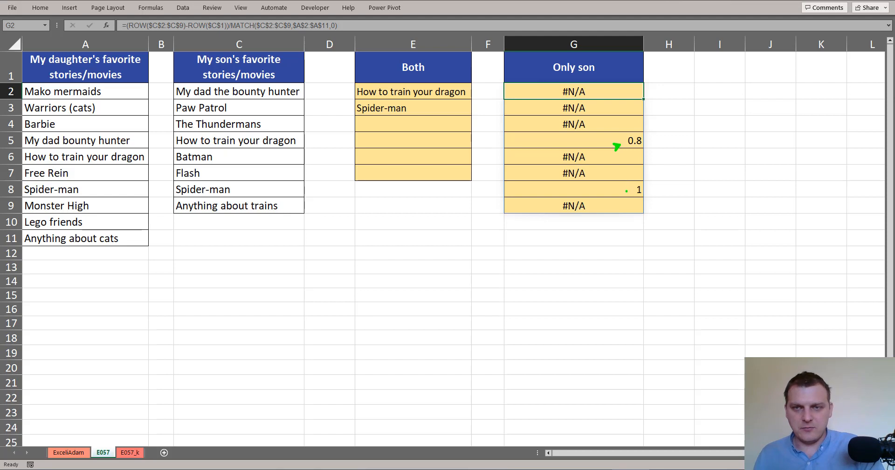
pyautogui.moveTo(627, 190); pyautogui.dragTo(615, 203)
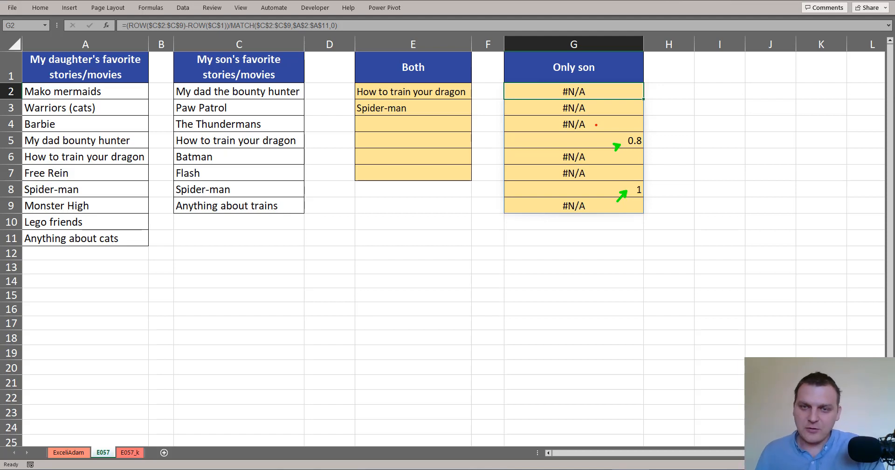
pyautogui.moveTo(591, 124)
pyautogui.mouseDown()
pyautogui.moveTo(611, 131)
pyautogui.moveTo(605, 91)
pyautogui.mouseUp()
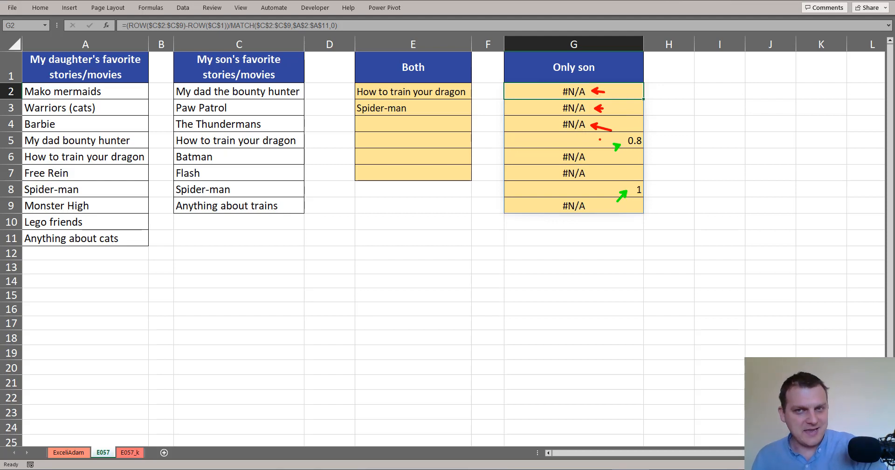
pyautogui.press('Escape')
# - Wrap the MATCH function in the G2 formula's divisor in an ISNA function with its closing parenthesis
pyautogui.press('F2')
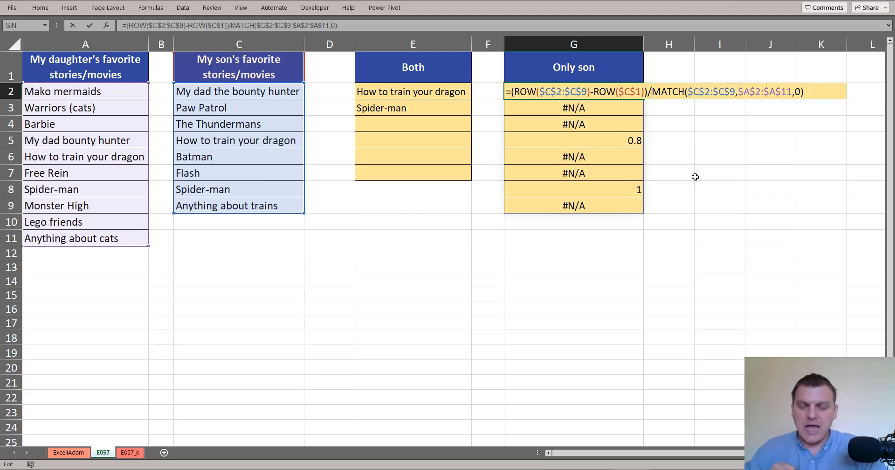
pyautogui.write('isna')
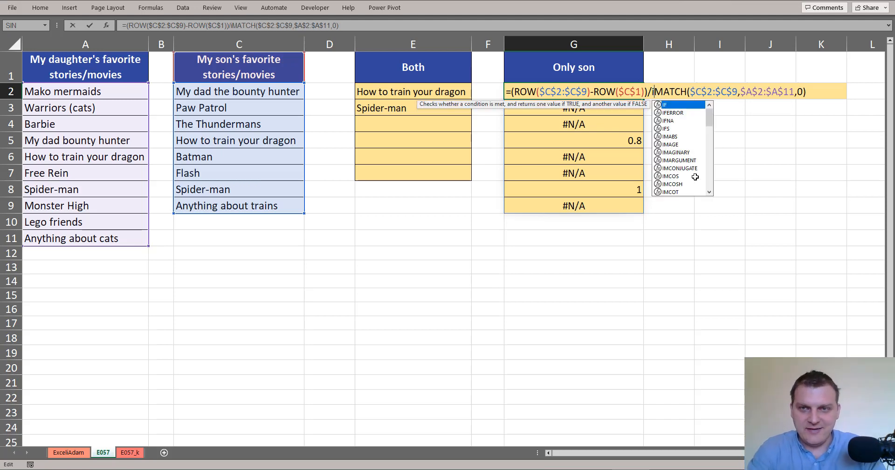
pyautogui.press('Tab')
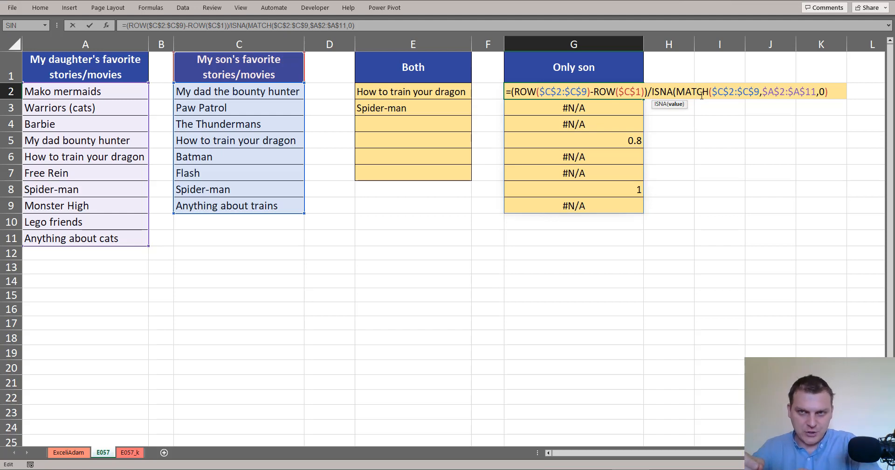
pyautogui.click(830, 90)
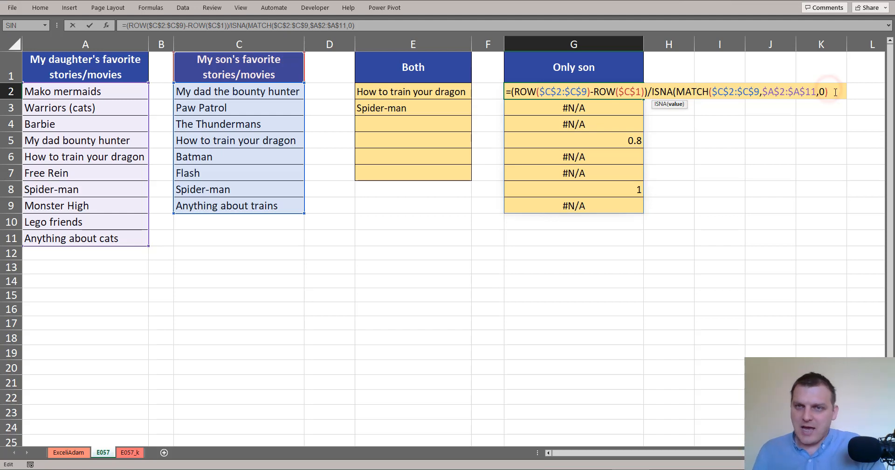
pyautogui.write(')')
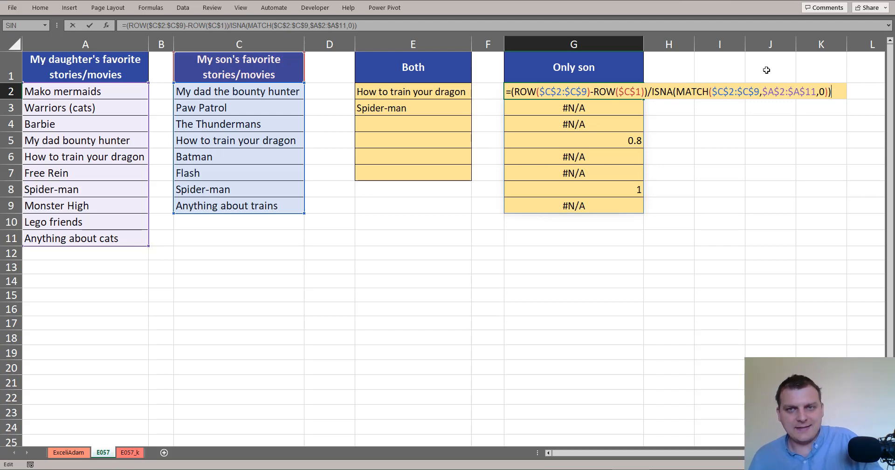
# - Review the ROW subtraction, the division and the ISNA part of the formula in G2, and enter the formula
pyautogui.click(556, 92)
pyautogui.click(667, 91)
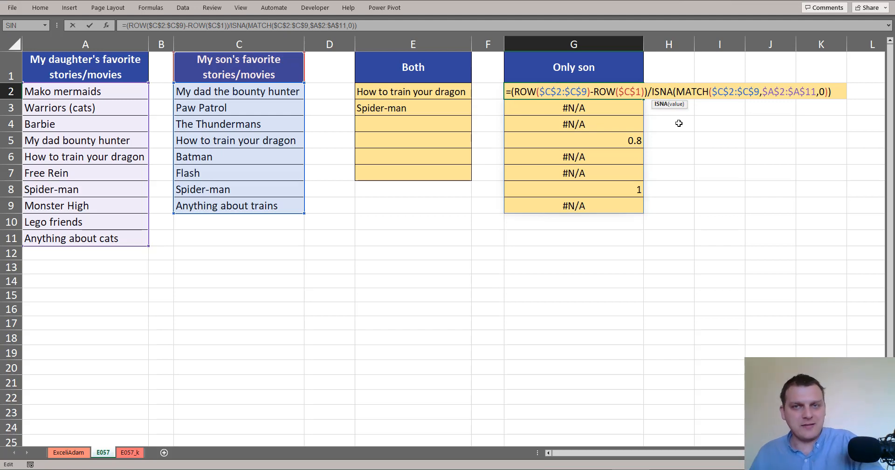
pyautogui.click(638, 92)
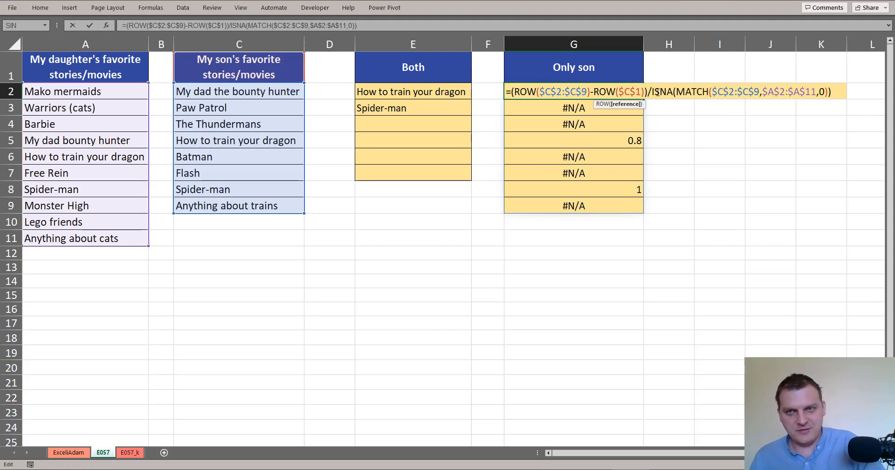
pyautogui.click(658, 92)
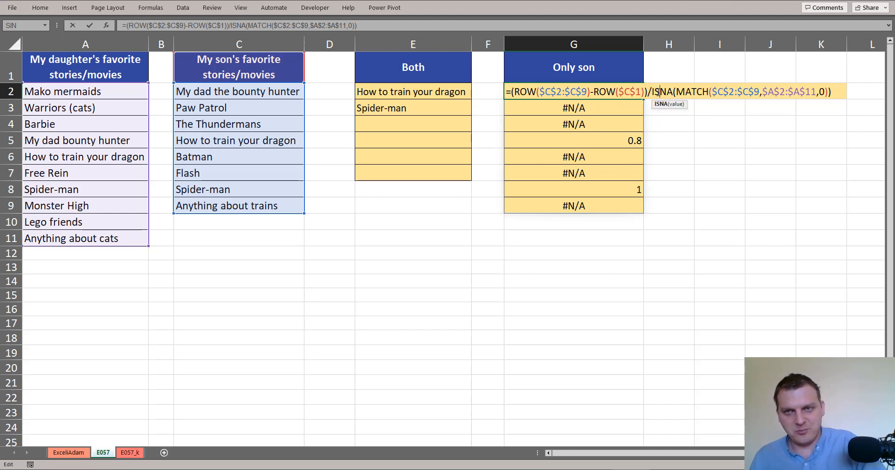
pyautogui.click(673, 92)
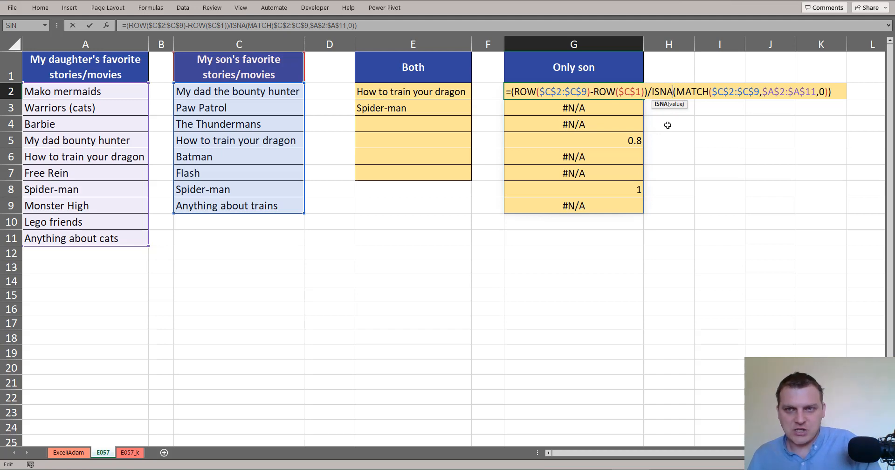
pyautogui.moveTo(651, 91); pyautogui.dragTo(672, 92)
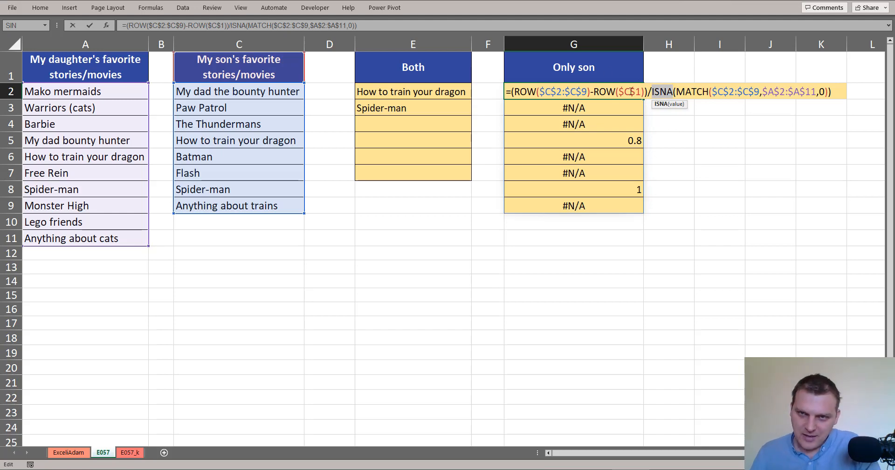
pyautogui.click(648, 92)
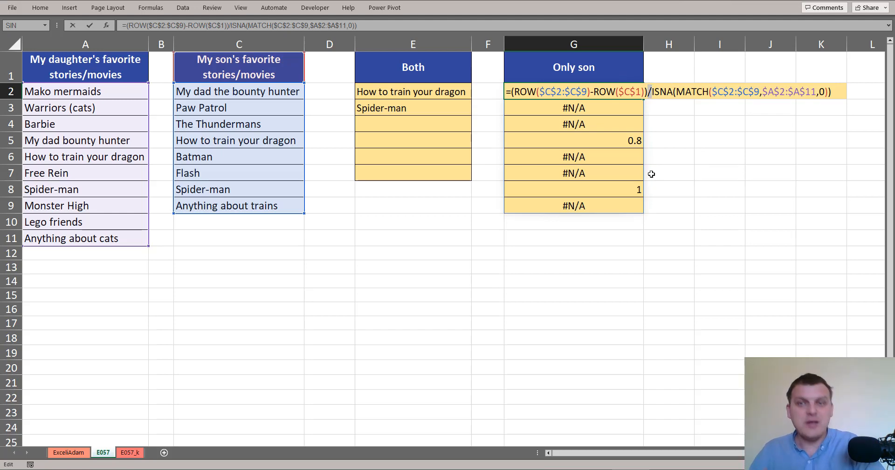
pyautogui.hotkey('ctrl', 'Return')
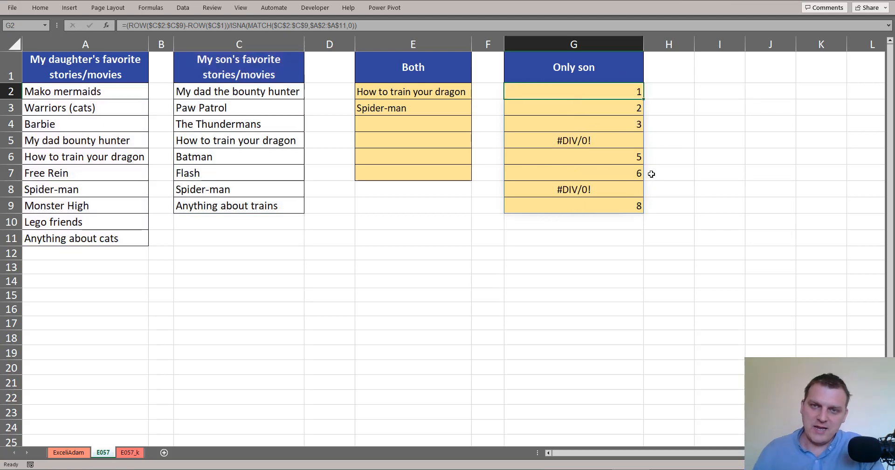
# - Examine the result in G5 and the whole spilled range G2:G9, ending on G2
pyautogui.click(613, 142)
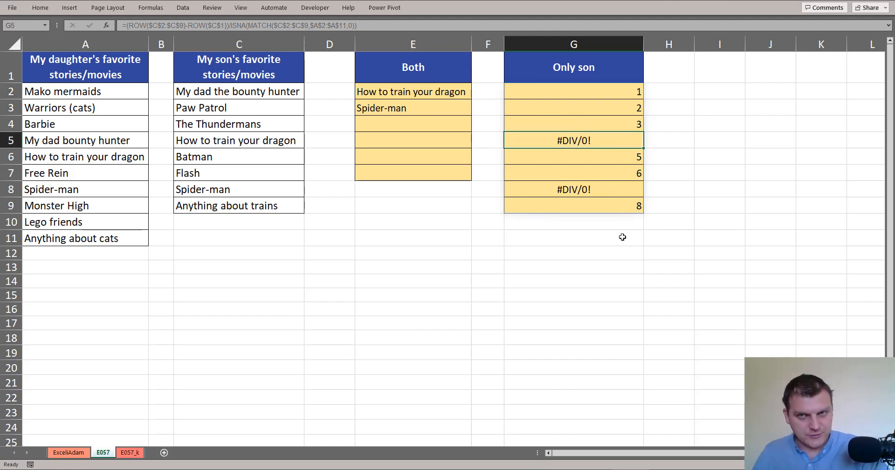
pyautogui.moveTo(608, 88); pyautogui.dragTo(611, 202)
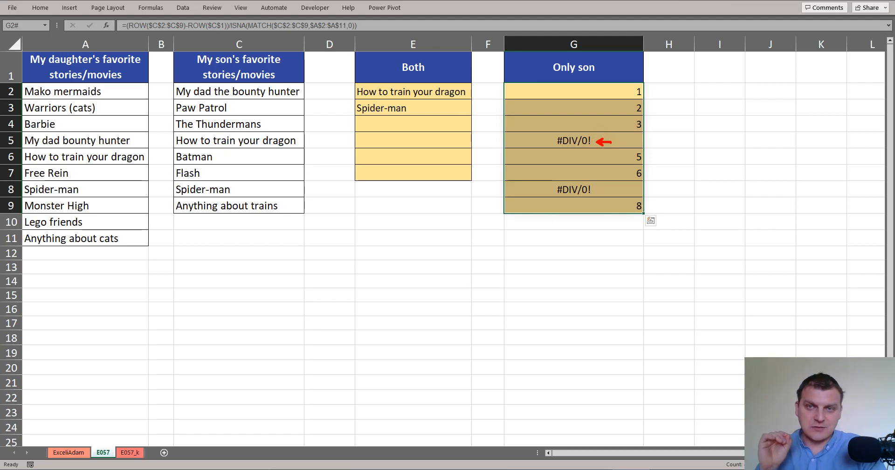
pyautogui.click(579, 90)
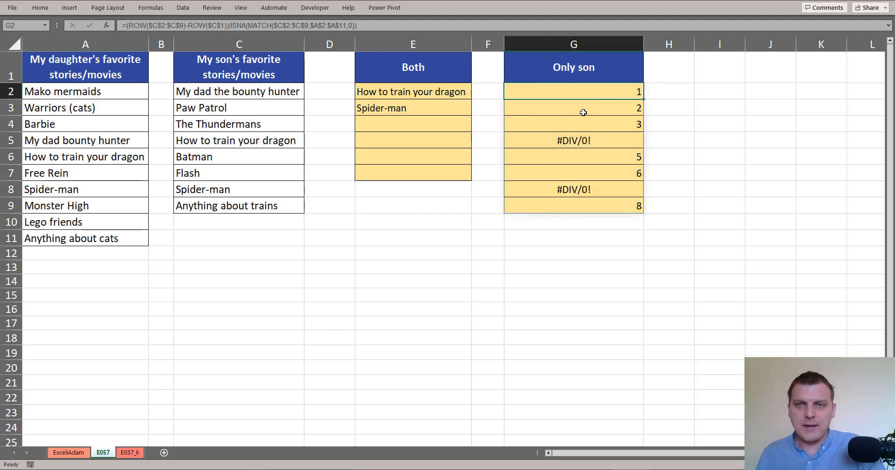
# - Start an AGGREGATE function around the G2 formula with function 15 (SMALL) and option 6 (ignore error values)
pyautogui.press('F2')
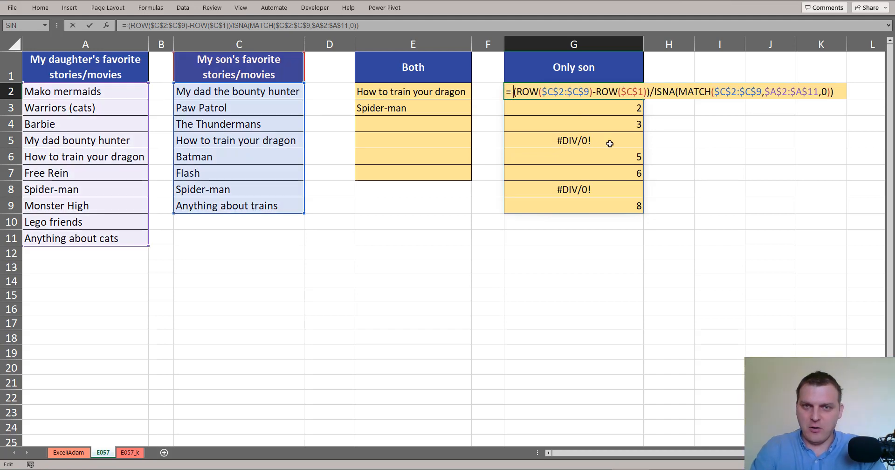
pyautogui.write('agg')
pyautogui.press('Tab')
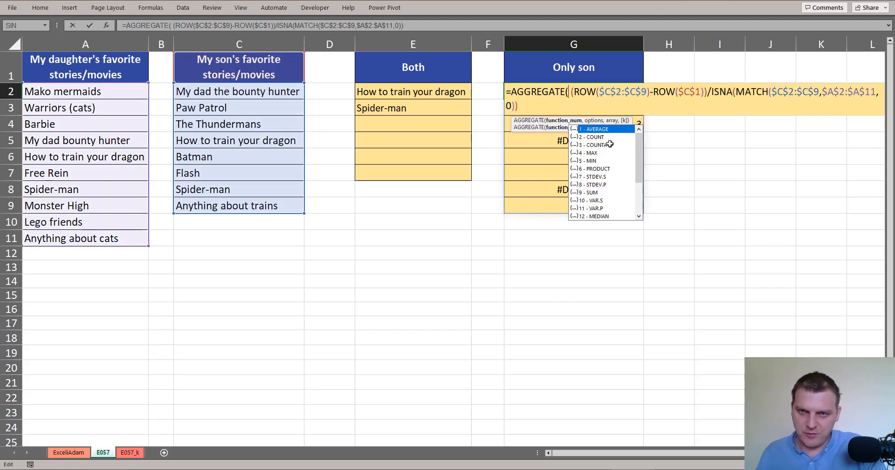
pyautogui.scroll(-1, 627, 167)
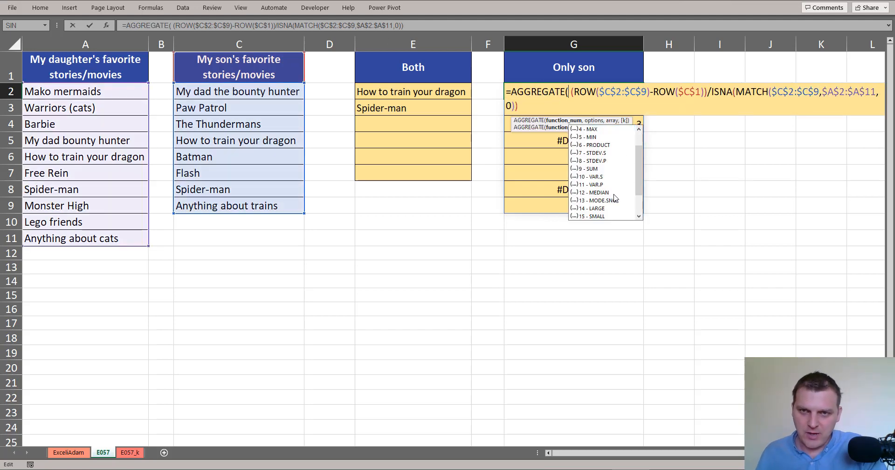
pyautogui.click(601, 217)
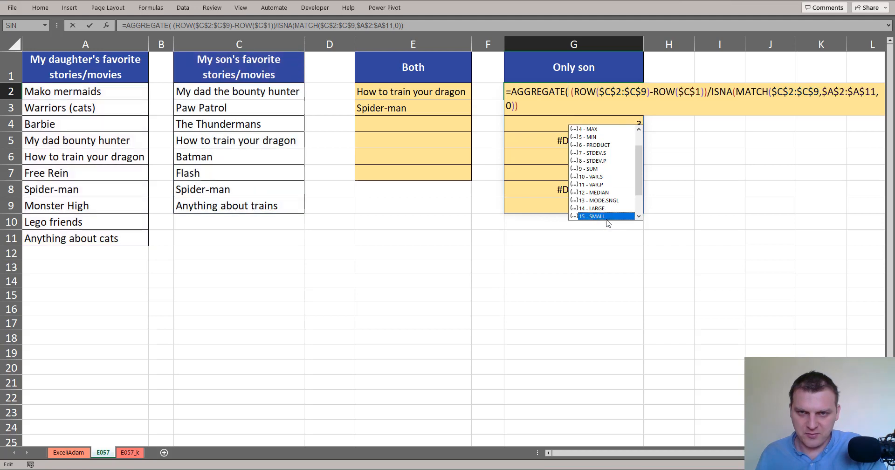
pyautogui.doubleClick(601, 216)
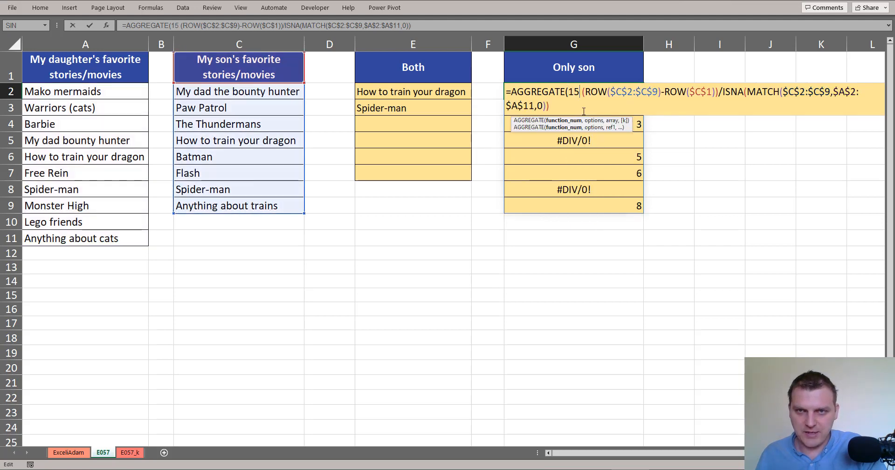
pyautogui.write(',')
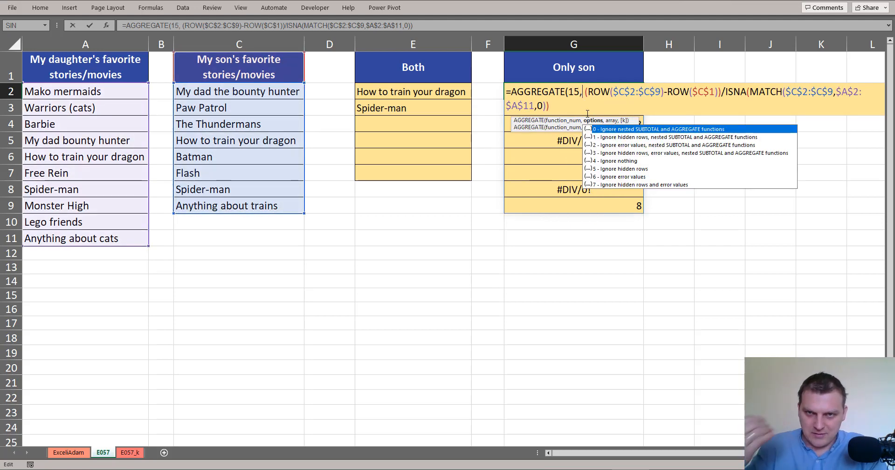
pyautogui.write('6')
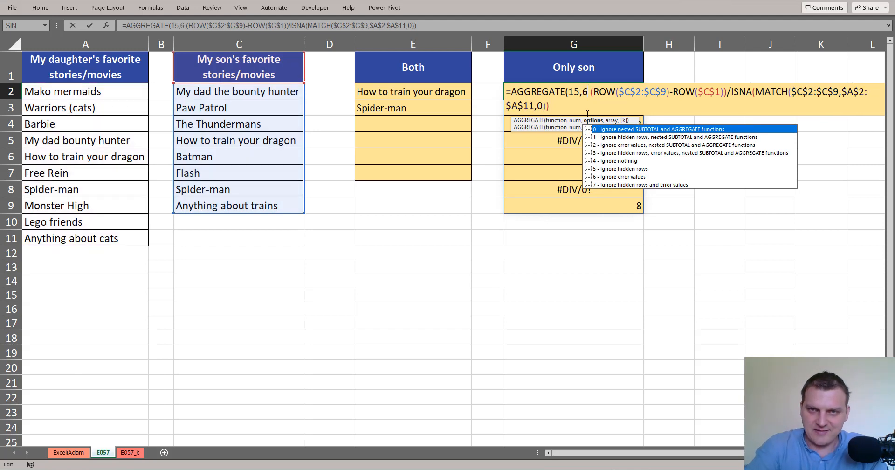
pyautogui.write(',')
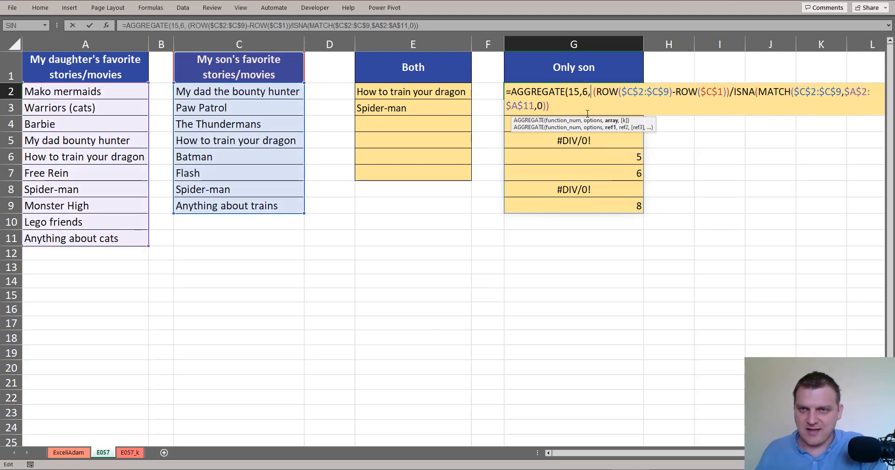
# - Add ROWS(G2:G2) as the k argument of AGGREGATE in G2 and close both functions
pyautogui.click(555, 105)
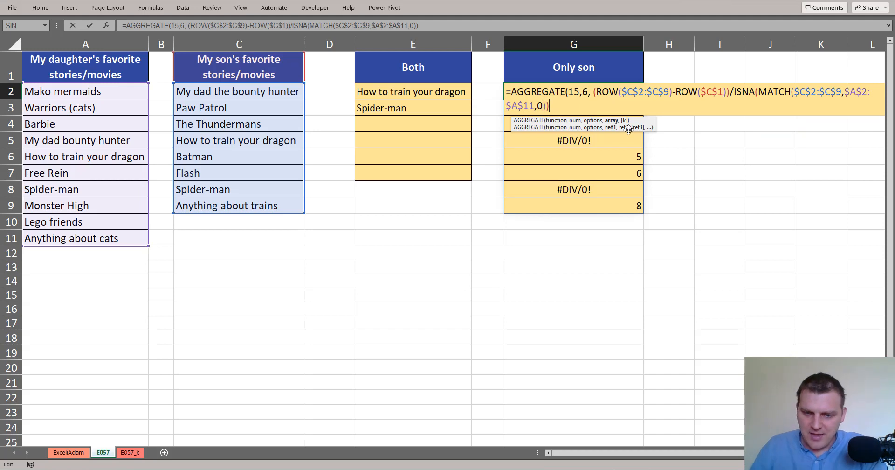
pyautogui.write(',')
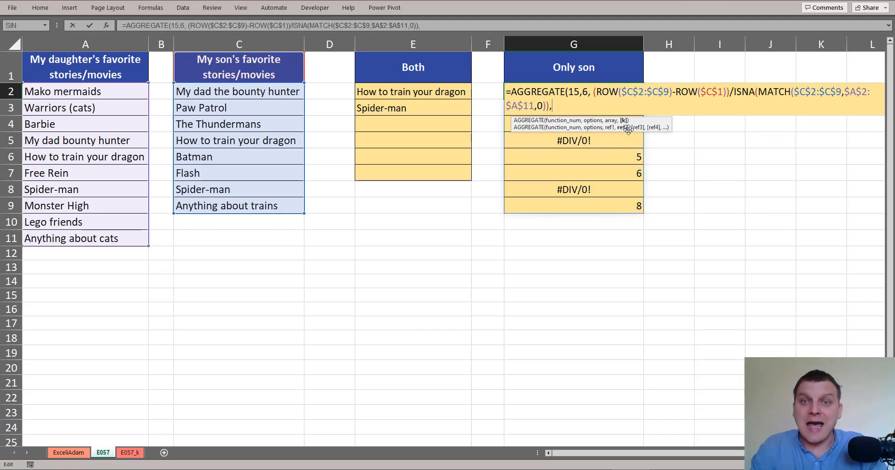
pyautogui.write('ro')
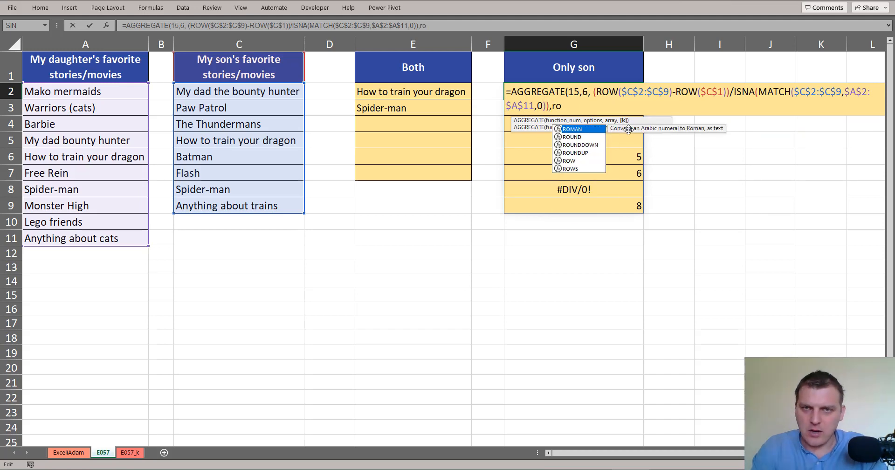
pyautogui.write('ws')
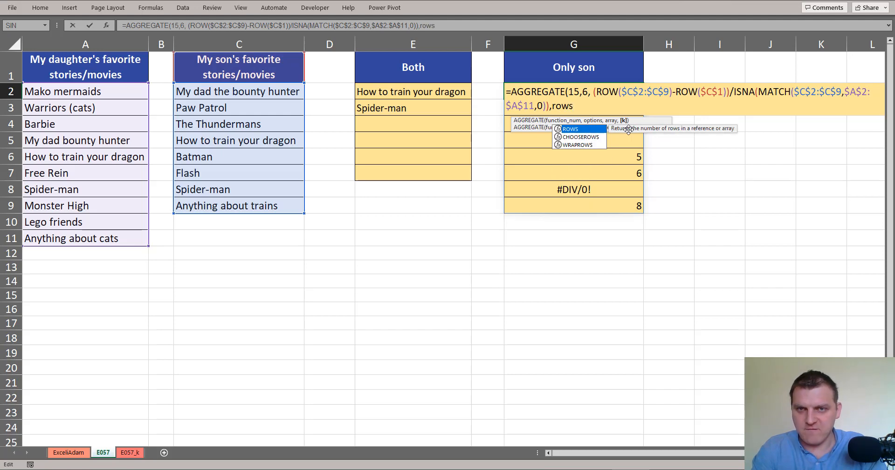
pyautogui.press('Tab')
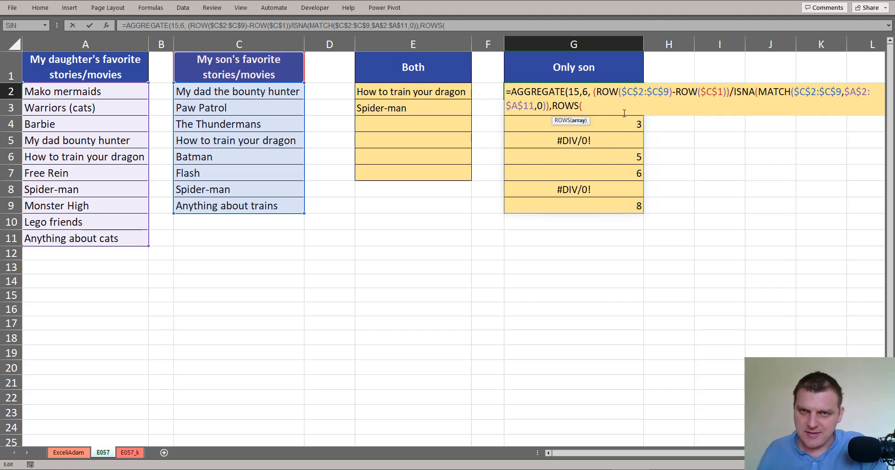
pyautogui.click(627, 66)
pyautogui.press('Down')
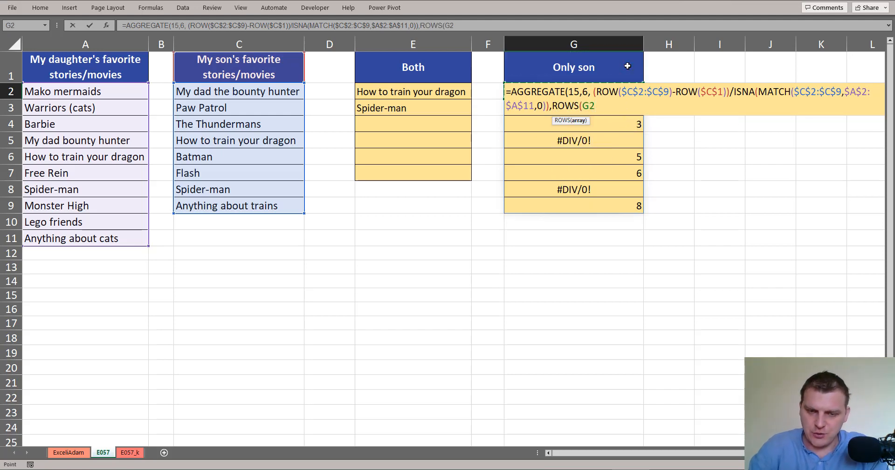
pyautogui.press('F8')
pyautogui.write('))')
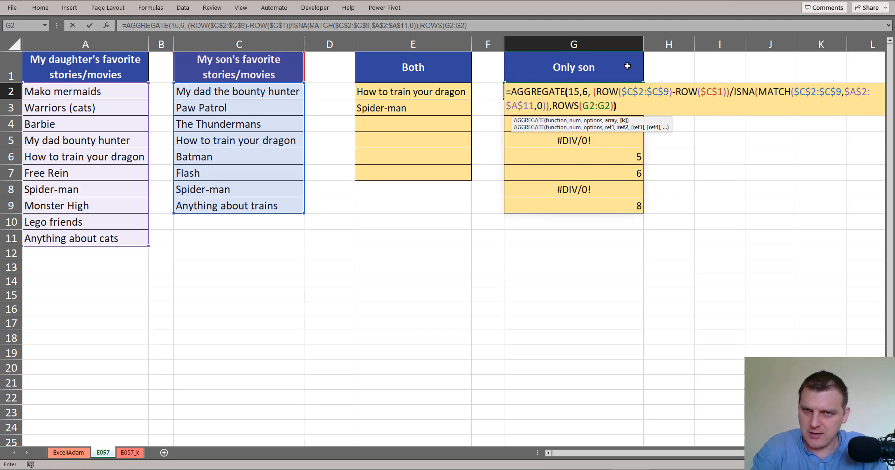
# - Make the first reference in ROWS absolute as $G$2:G2, enter the formula and fill it down to G9
pyautogui.click(590, 108)
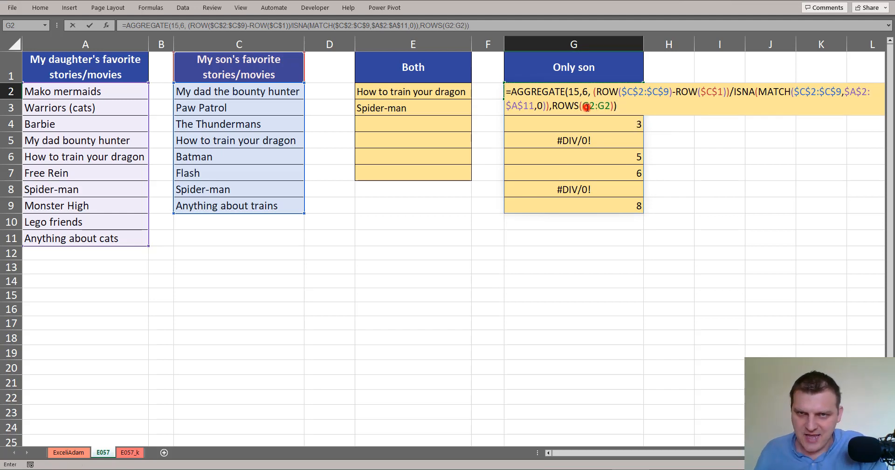
pyautogui.press('F4')
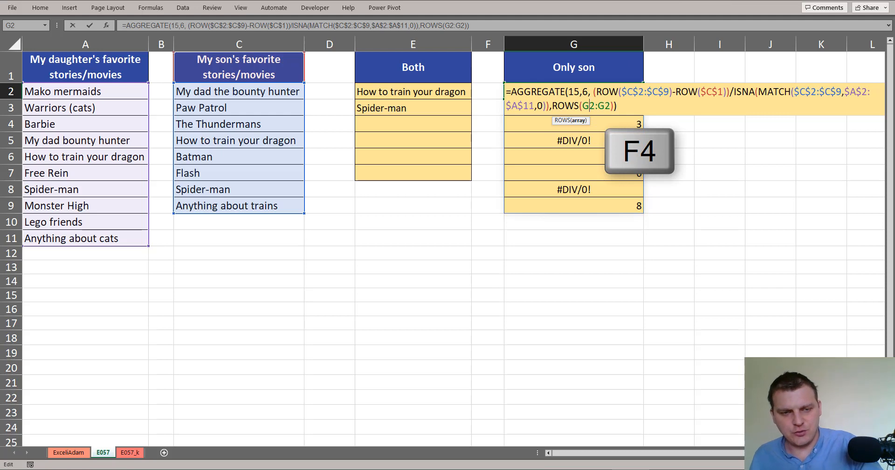
pyautogui.press('F4')
pyautogui.hotkey('ctrl', 'Return')
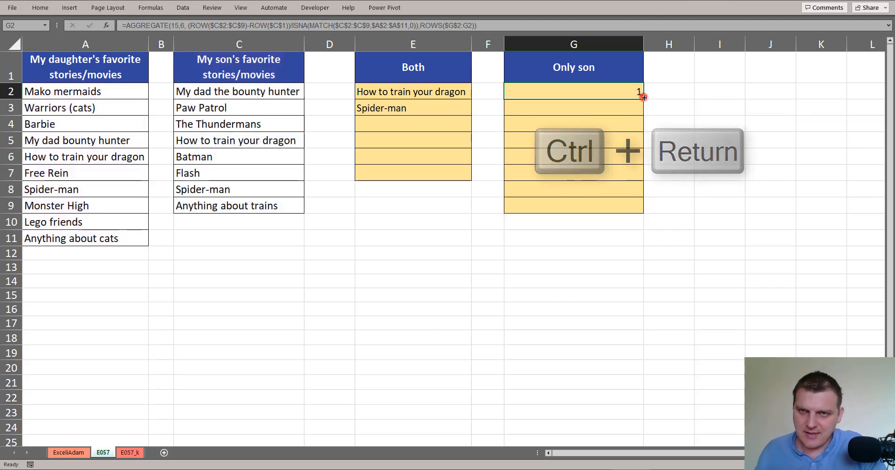
pyautogui.moveTo(645, 100); pyautogui.dragTo(645, 212)
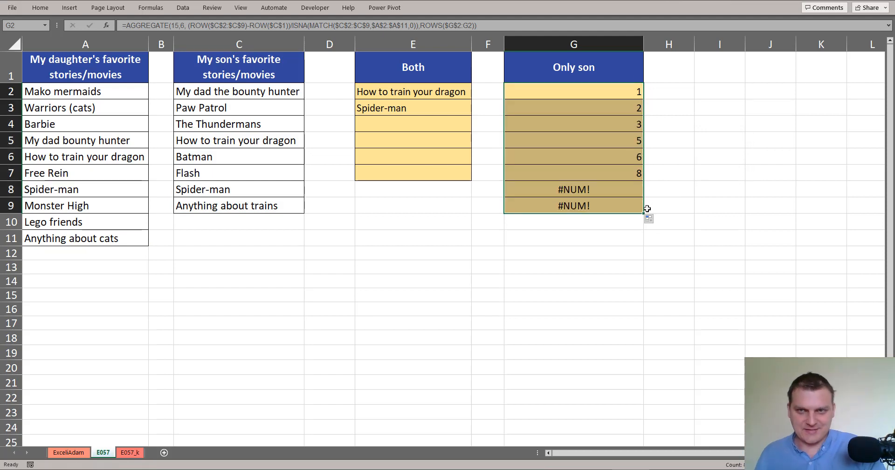
# - Wrap the AGGREGATE formula in G2 in INDEX with the absolute array $C$2:$C$9 and enter it across G2:G9
pyautogui.press('F2')
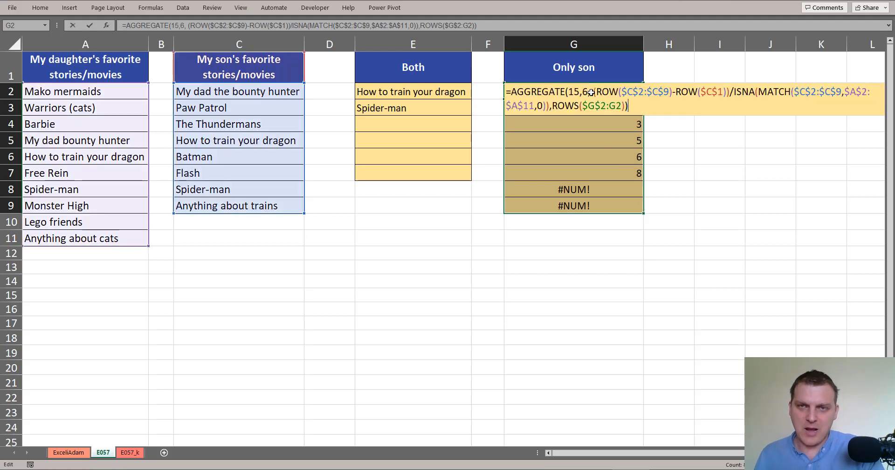
pyautogui.click(509, 92)
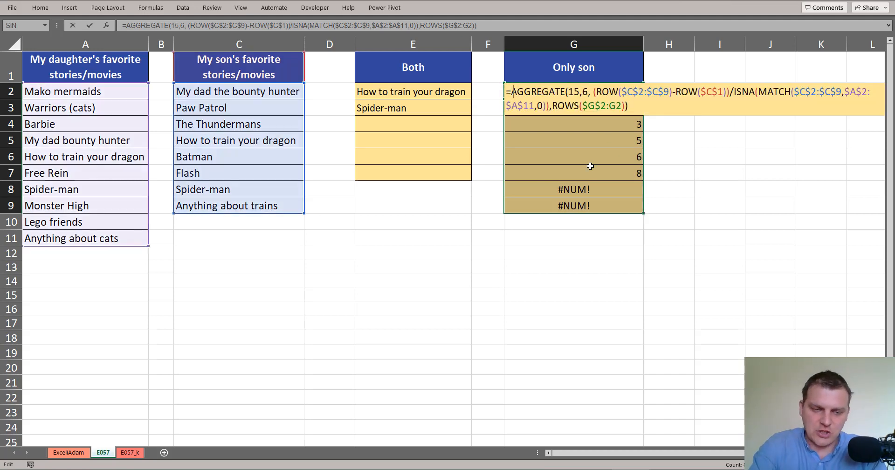
pyautogui.write('index(')
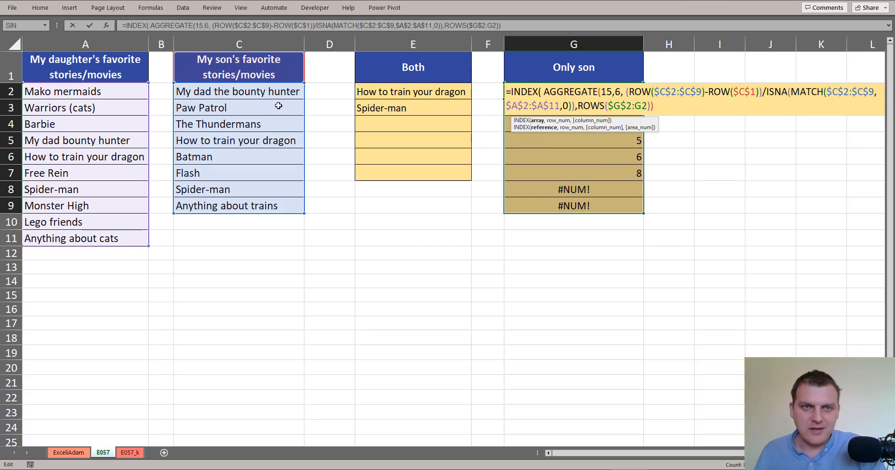
pyautogui.click(270, 91)
pyautogui.moveTo(271, 104); pyautogui.dragTo(272, 201)
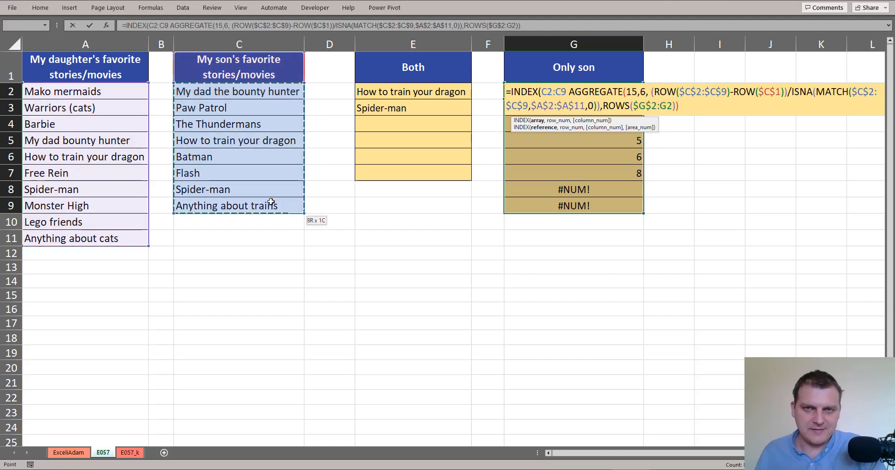
pyautogui.press('F4')
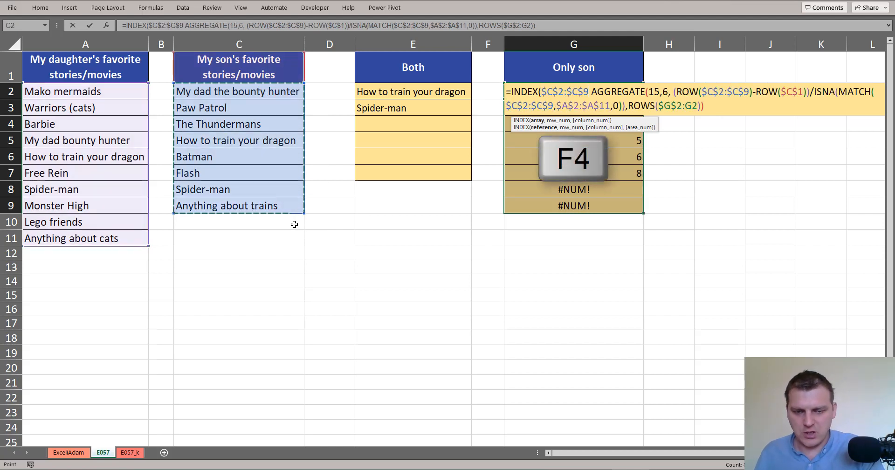
pyautogui.write(',')
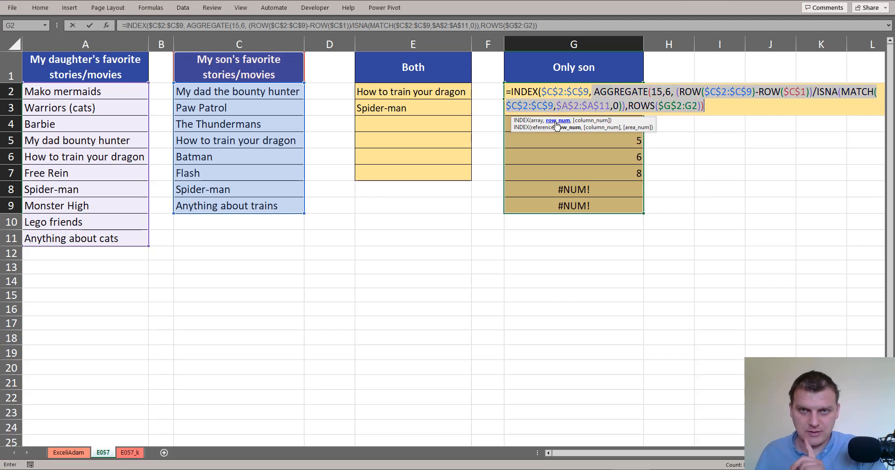
pyautogui.click(714, 106)
pyautogui.write(')')
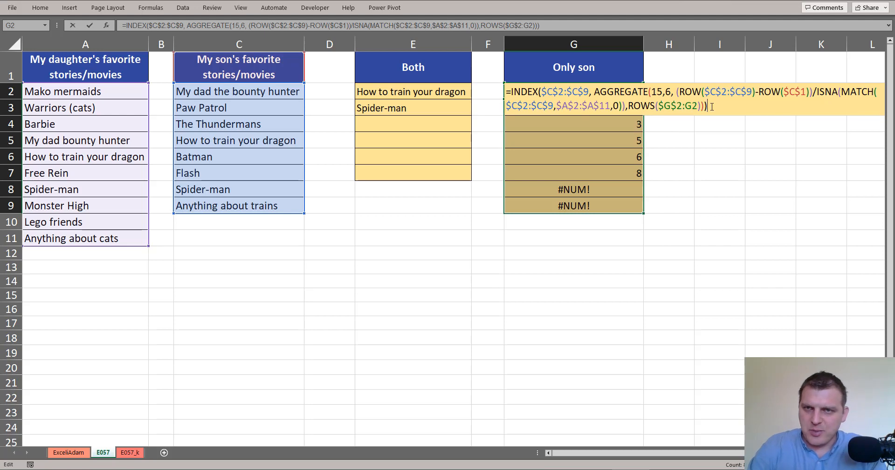
pyautogui.hotkey('ctrl', 'Return')
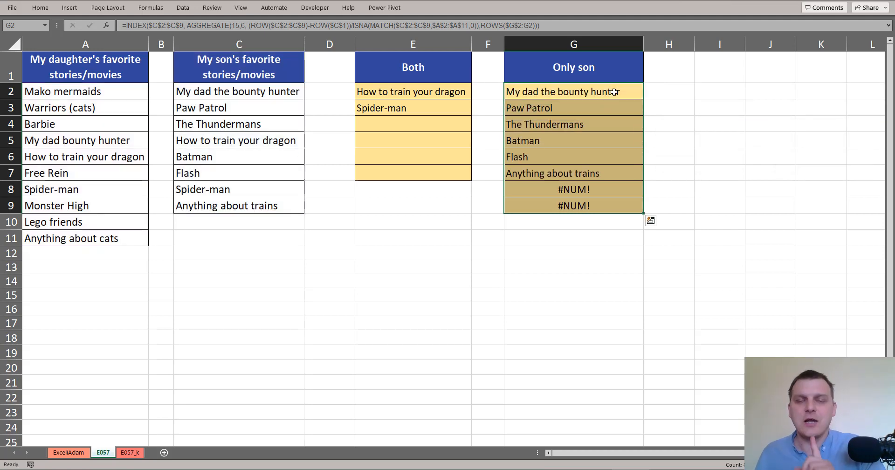
# - Wrap the G2 formula in IFERROR with an empty string ("") as value_if_error and fill it down to G9
pyautogui.click(606, 92)
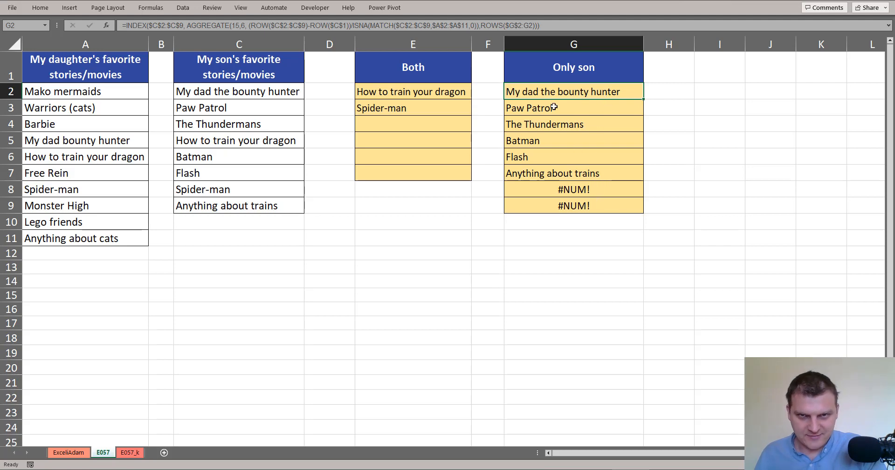
pyautogui.doubleClick(509, 94)
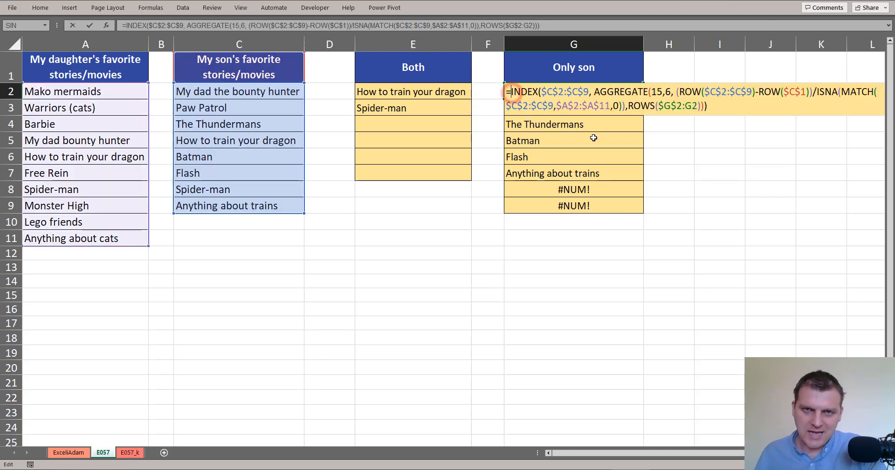
pyautogui.write('if')
pyautogui.press('Down')
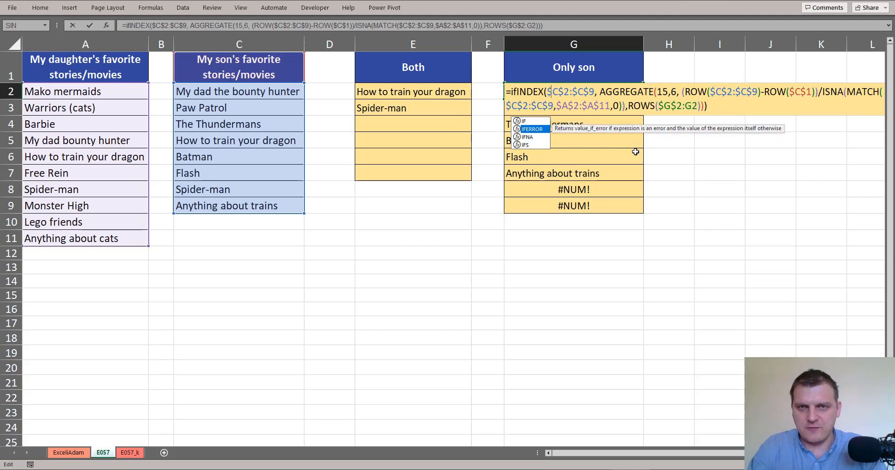
pyautogui.press('Tab')
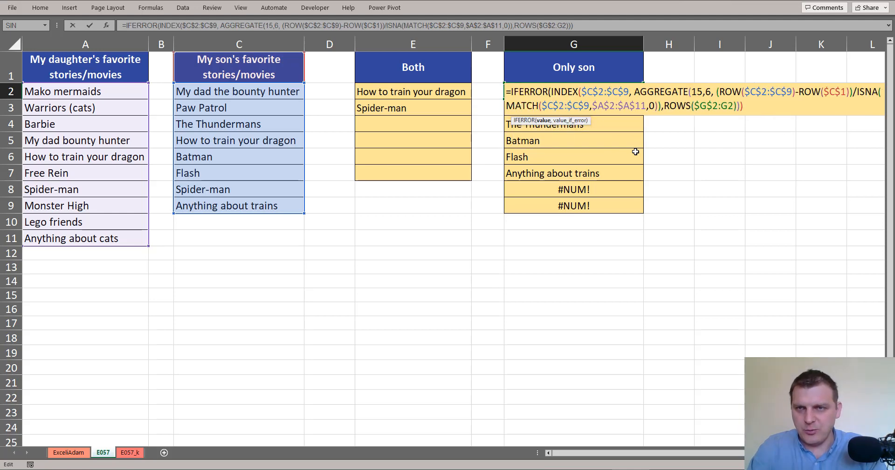
pyautogui.write(',')
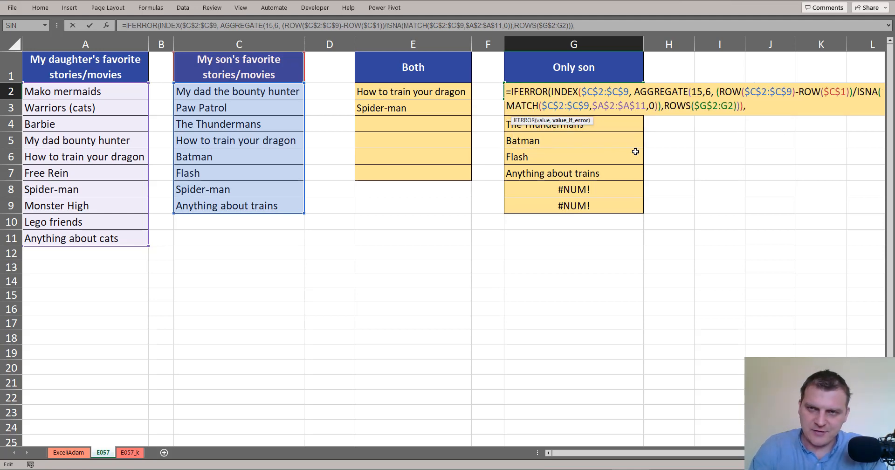
pyautogui.write('"")')
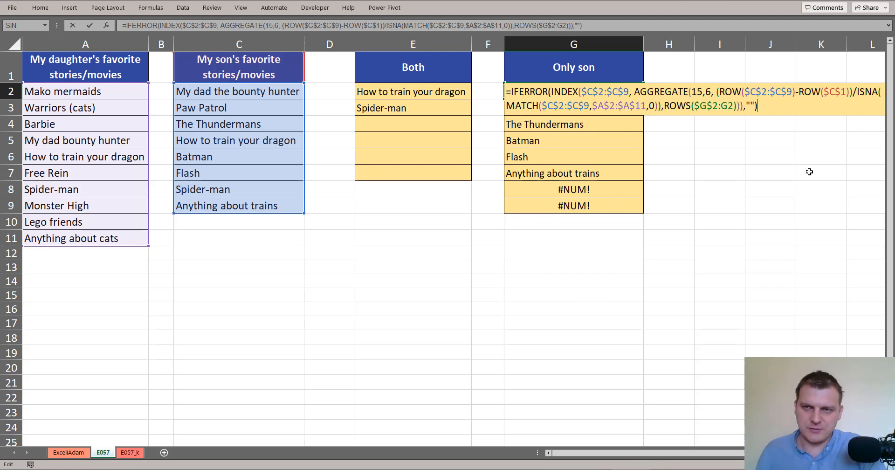
pyautogui.hotkey('ctrl', 'Return')
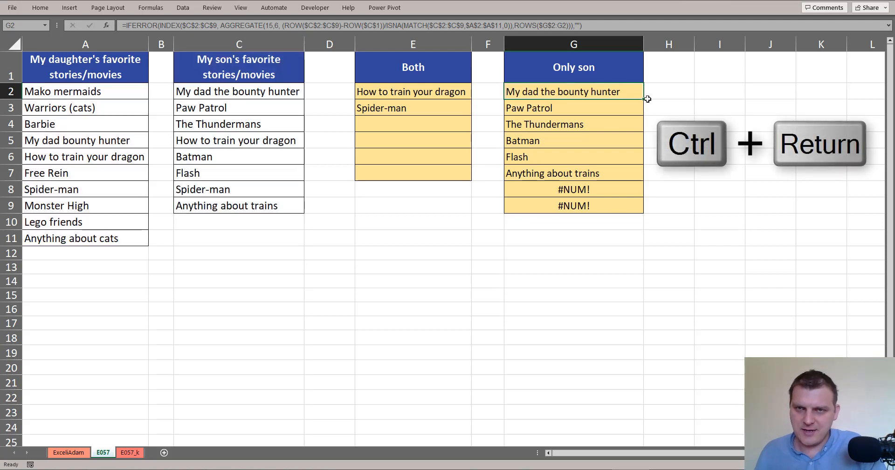
pyautogui.doubleClick(647, 99)
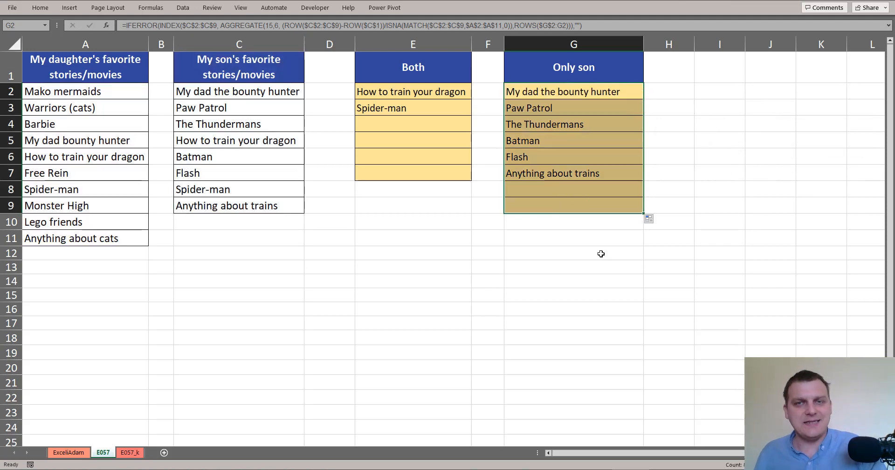
# - Review the complete formula in E2 under Both and the one in G2 under Only son
pyautogui.click(436, 93)
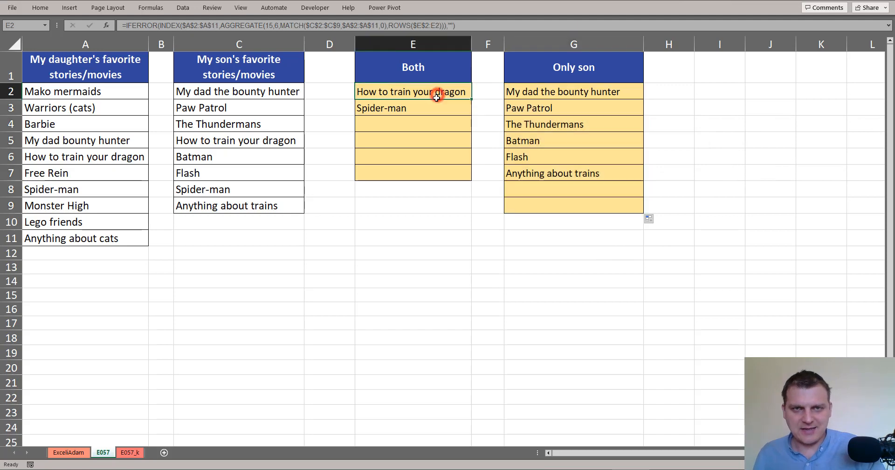
pyautogui.press('F2')
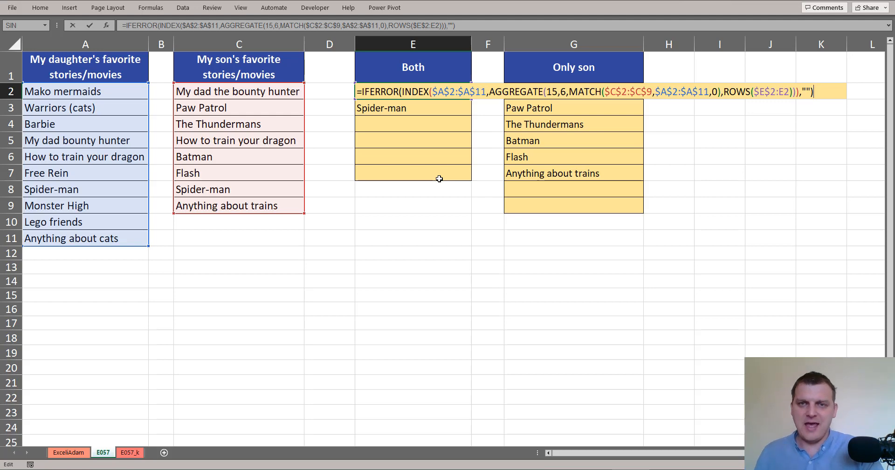
pyautogui.press('Escape')
pyautogui.click(536, 93)
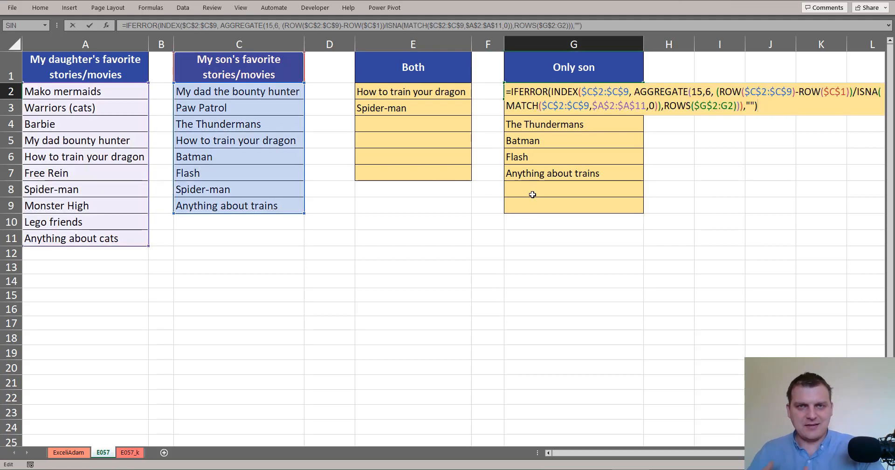